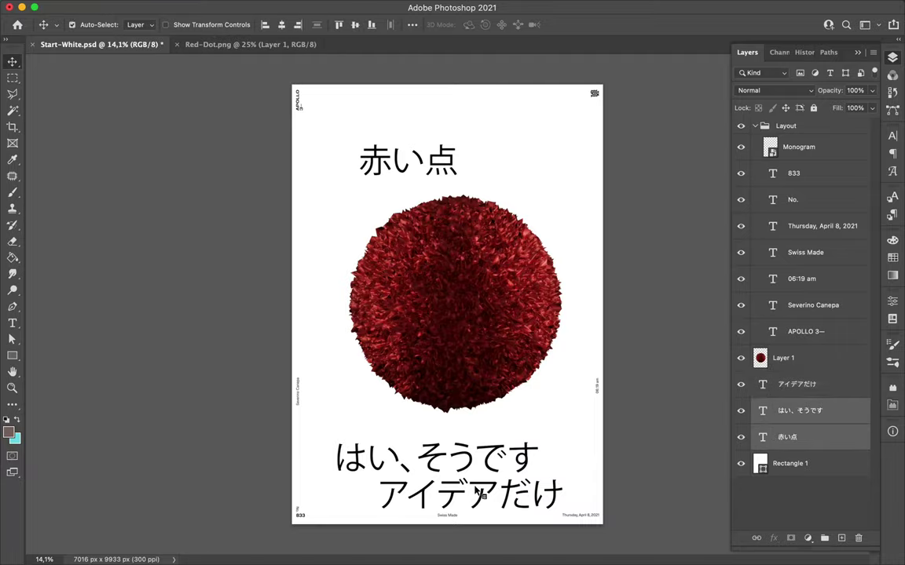
Change the three Japanese text lines from Kozuka Gothic to Hiragino Kaku Gothic Std W8.
click(892, 137)
click(814, 154)
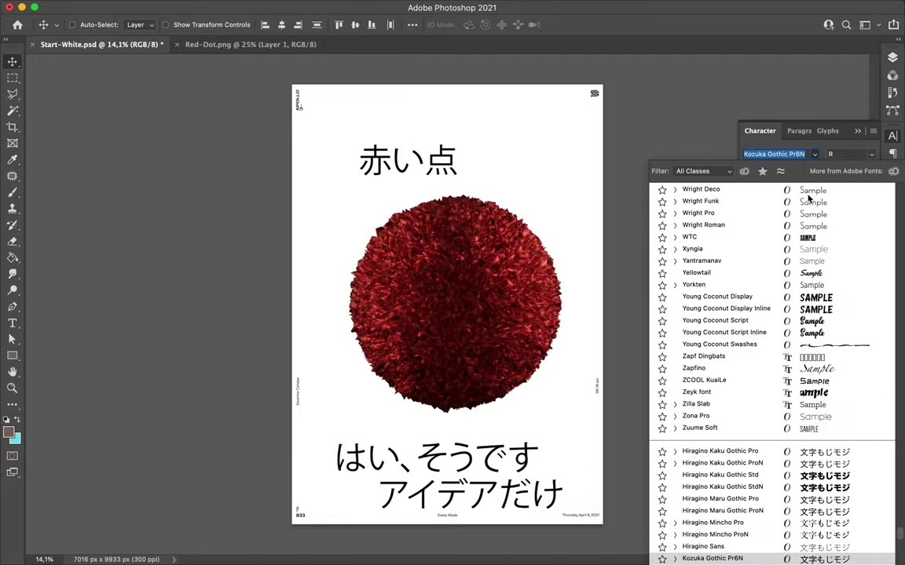
scroll(801, 229, up, 10)
scroll(801, 229, up, 10)
scroll(793, 232, up, 15)
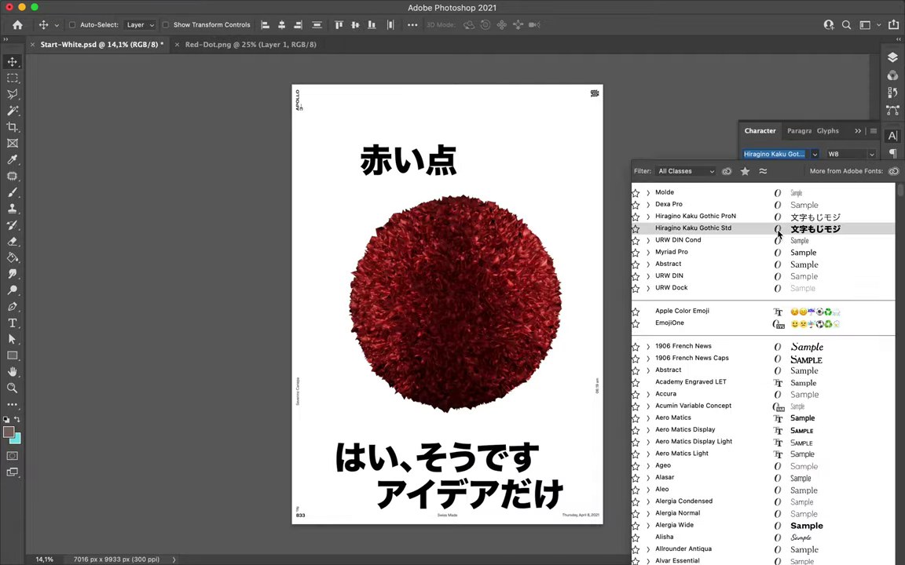
scroll(778, 229, down, 20)
scroll(777, 229, down, 15)
scroll(776, 232, up, 3)
scroll(773, 233, up, 5)
scroll(772, 234, up, 10)
scroll(754, 251, up, 2)
scroll(757, 259, up, 2)
scroll(757, 261, down, 3)
scroll(757, 260, down, 5)
scroll(757, 260, down, 5)
scroll(757, 260, down, 3)
scroll(757, 261, up, 5)
scroll(757, 261, up, 5)
scroll(757, 261, up, 5)
scroll(757, 261, up, 5)
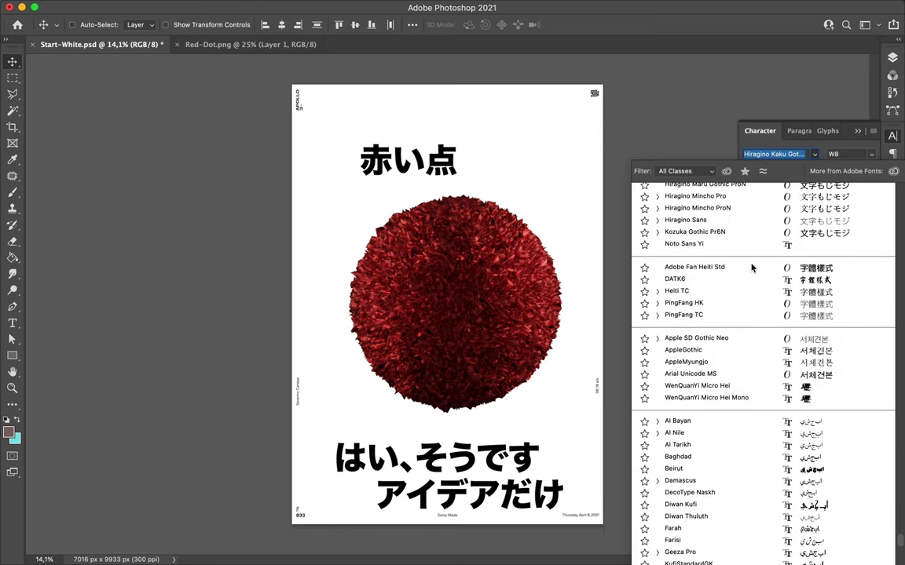
scroll(757, 261, up, 4)
scroll(750, 272, up, 4)
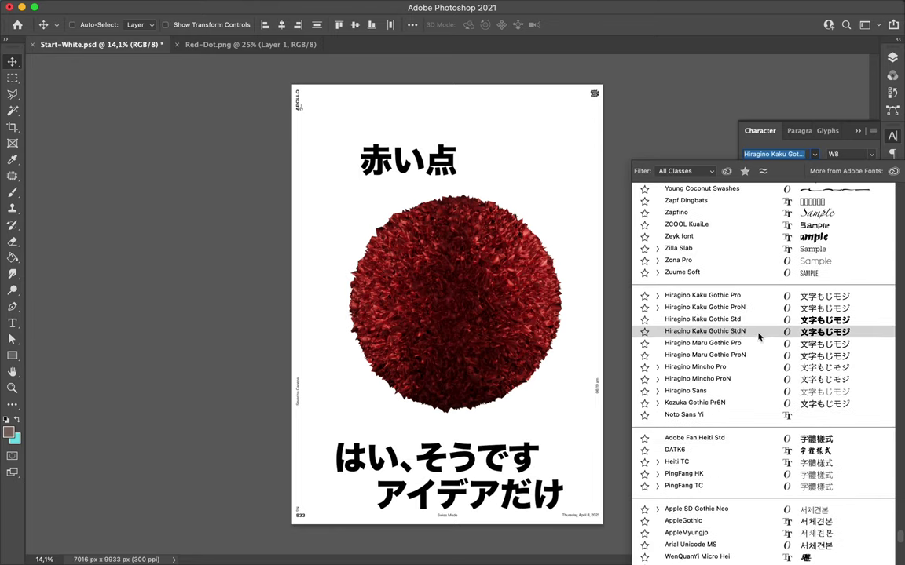
scroll(758, 336, down, 5)
scroll(758, 336, down, 5)
scroll(758, 337, down, 1)
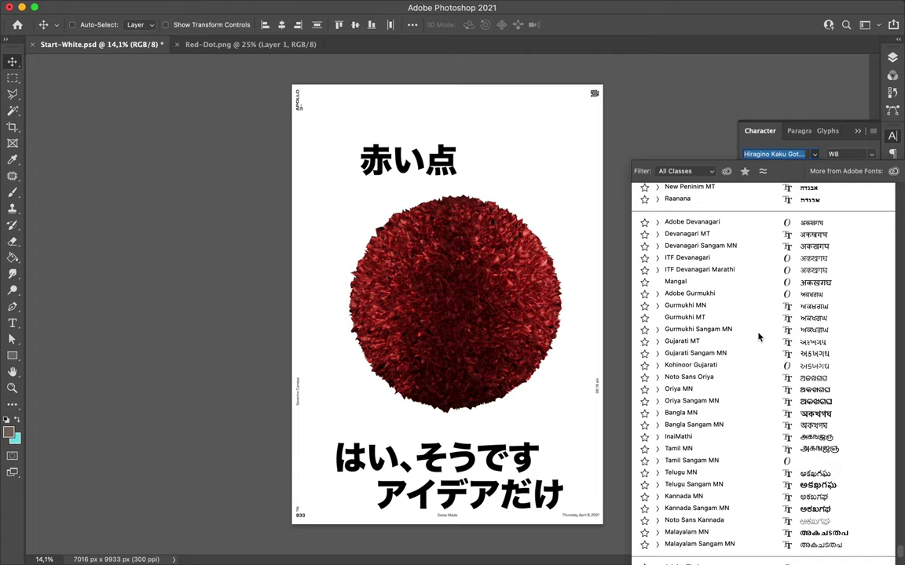
scroll(757, 337, down, 3)
scroll(758, 336, down, 2)
scroll(758, 337, up, 3)
scroll(758, 336, up, 5)
scroll(758, 336, up, 3)
scroll(759, 336, up, 2)
scroll(758, 336, up, 4)
scroll(758, 337, up, 5)
scroll(758, 336, up, 5)
scroll(759, 336, up, 5)
scroll(759, 336, up, 5)
scroll(759, 336, up, 3)
scroll(759, 336, up, 5)
scroll(758, 336, up, 5)
scroll(759, 336, up, 5)
scroll(758, 336, up, 3)
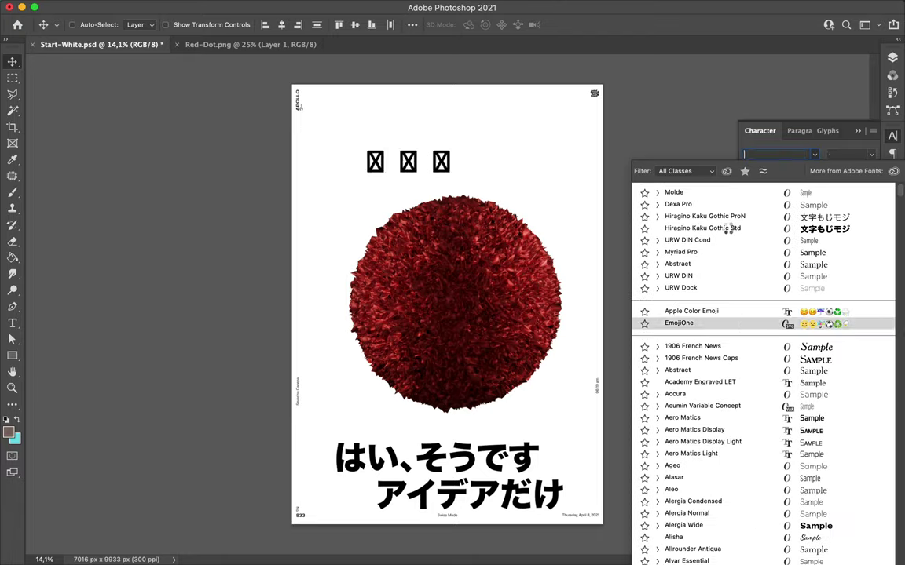
click(728, 229)
Nudge the 赤い点 headline right and enlarge it with Free Transform.
mouse_move(462, 176)
mouse_down()
mouse_move(474, 157)
mouse_move(529, 195)
mouse_move(487, 176)
mouse_up()
key(ctrl+t)
key(Return)
Move the red sphere, then duplicate and scale copies toward the lower right and top edge.
mouse_move(498, 289)
mouse_down()
mouse_move(333, 223)
mouse_move(561, 339)
mouse_up()
key(ctrl+t)
drag(630, 465, 553, 386)
mouse_move(509, 356)
mouse_down()
mouse_move(539, 426)
mouse_move(590, 135)
mouse_up()
key(Return)
key(ctrl+t)
mouse_move(551, 92)
mouse_down()
mouse_move(593, 97)
mouse_move(536, 202)
mouse_move(516, 92)
mouse_up()
key(Return)
Shift the headline up-left and begin a rectangle frame around it.
drag(492, 167, 457, 150)
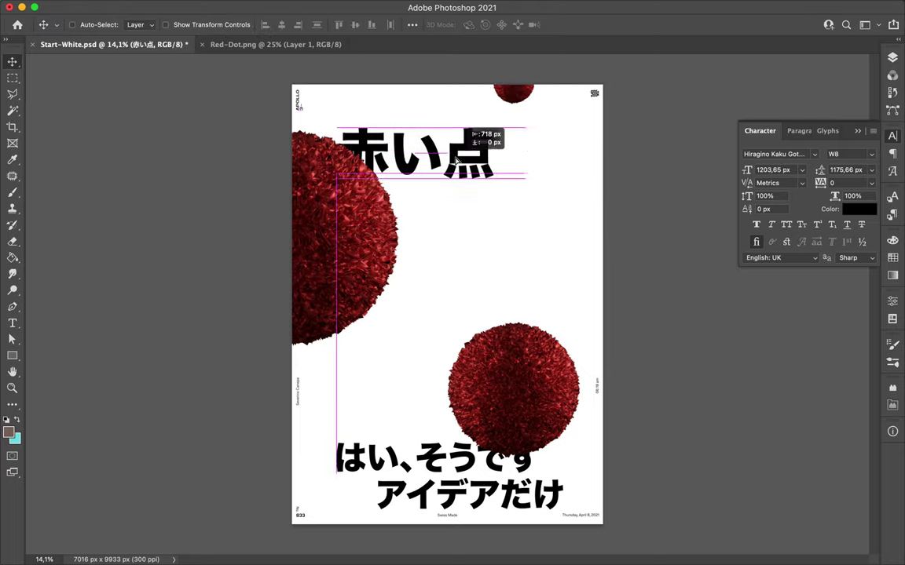
key(u)
drag(502, 170, 503, 170)
click(139, 24)
Give the headline rectangle no fill and a 125 px black stroke.
click(67, 45)
click(182, 24)
key(a)
click(263, 24)
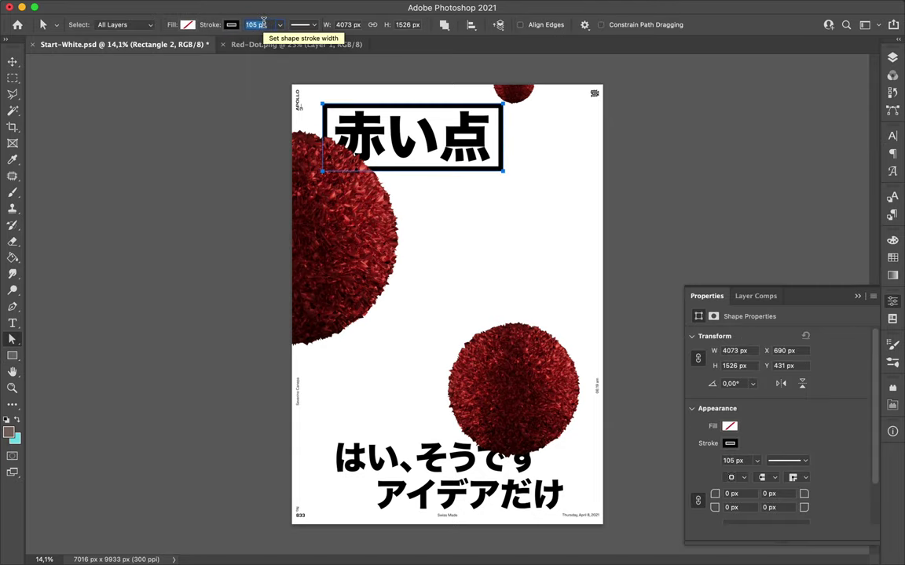
text(125)
key(v)
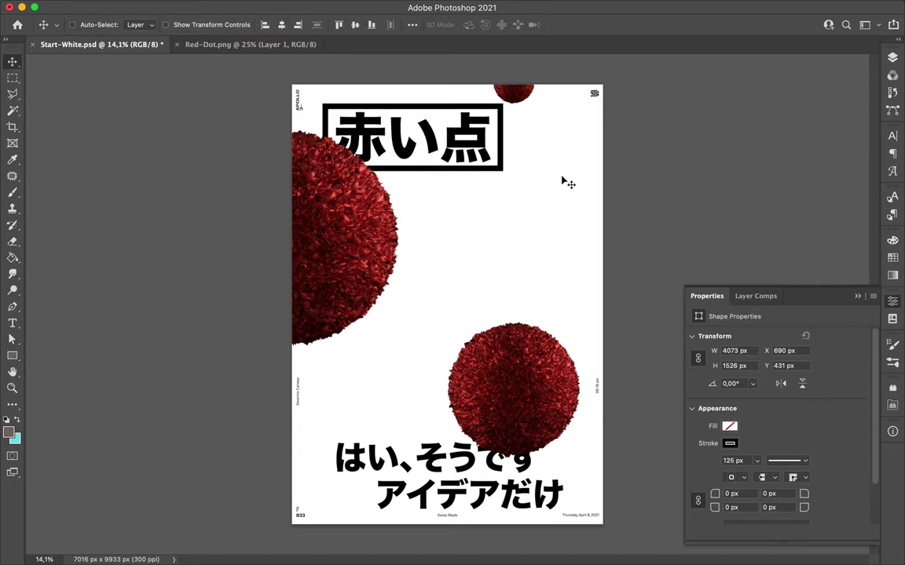
Set the lower Japanese text to Hiragino Kaku Gothic ProN W6.
ctrl+click(443, 486)
click(892, 136)
click(774, 154)
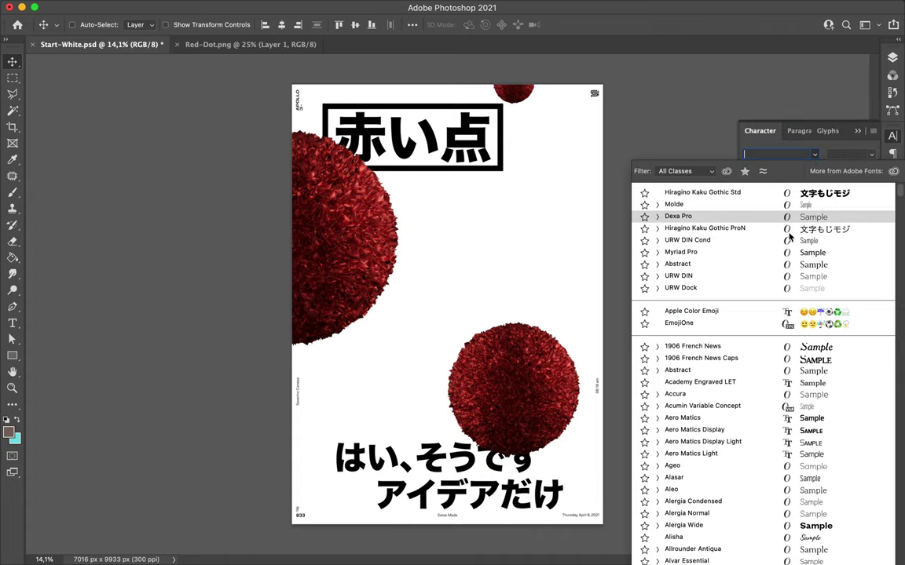
click(657, 228)
click(676, 252)
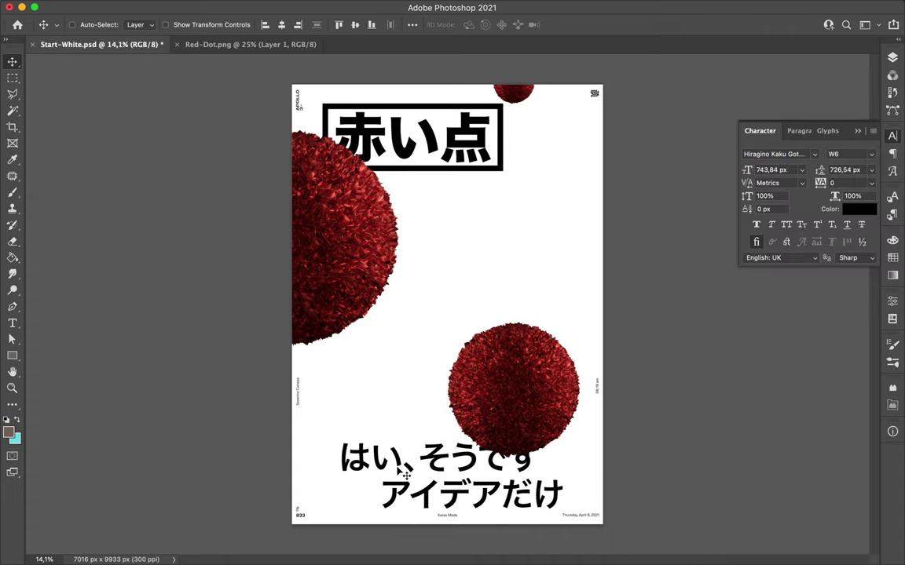
Move the lower text up and split it into vertical はい、そうです and アイデアだけ lines.
mouse_move(405, 471)
mouse_down()
mouse_move(417, 311)
mouse_move(503, 224)
mouse_up()
double_click(479, 245)
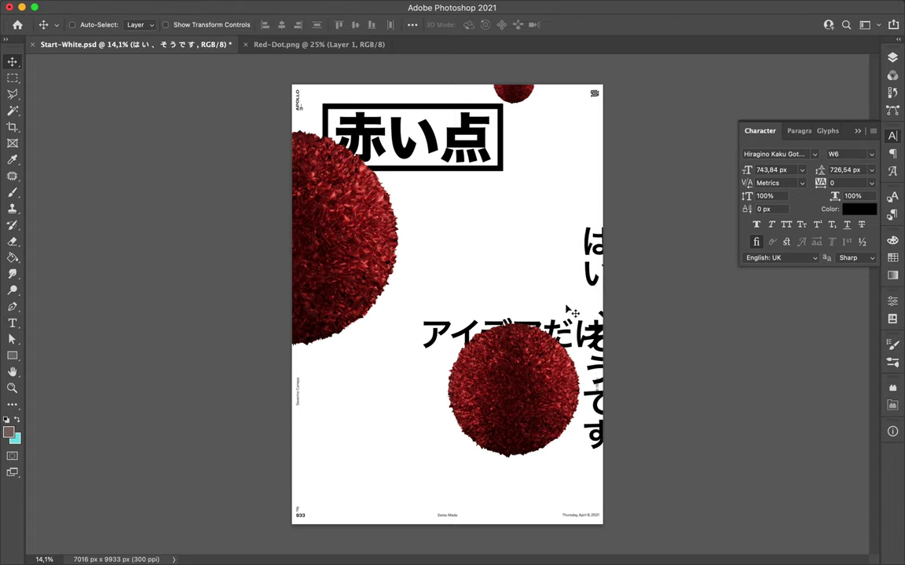
drag(565, 313, 404, 295)
drag(450, 341, 484, 235)
key(Return)
key(Return)
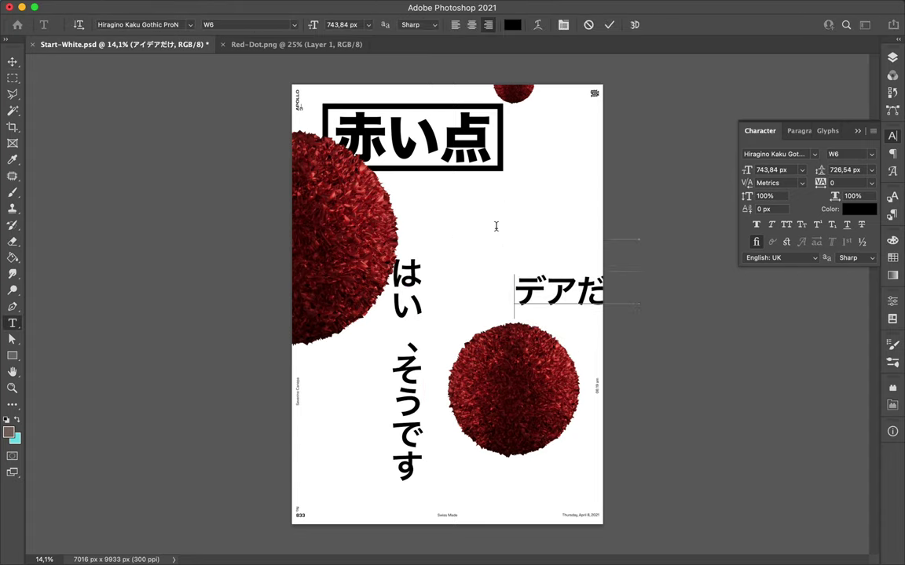
key(Escape)
Center-align the vertical text and shift はい、そうです left and down.
key(v)
click(438, 286)
click(788, 130)
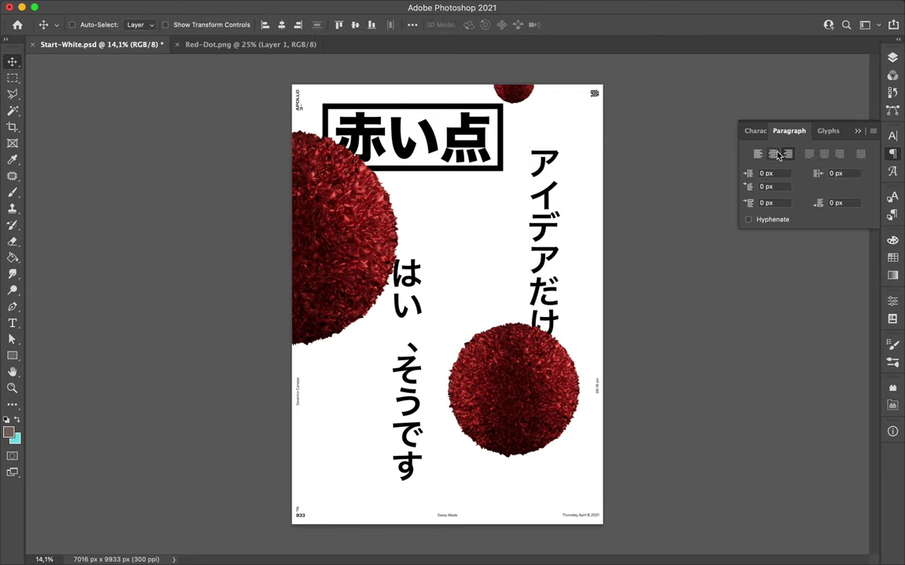
mouse_move(435, 281)
mouse_down()
mouse_move(378, 316)
mouse_move(405, 311)
mouse_up()
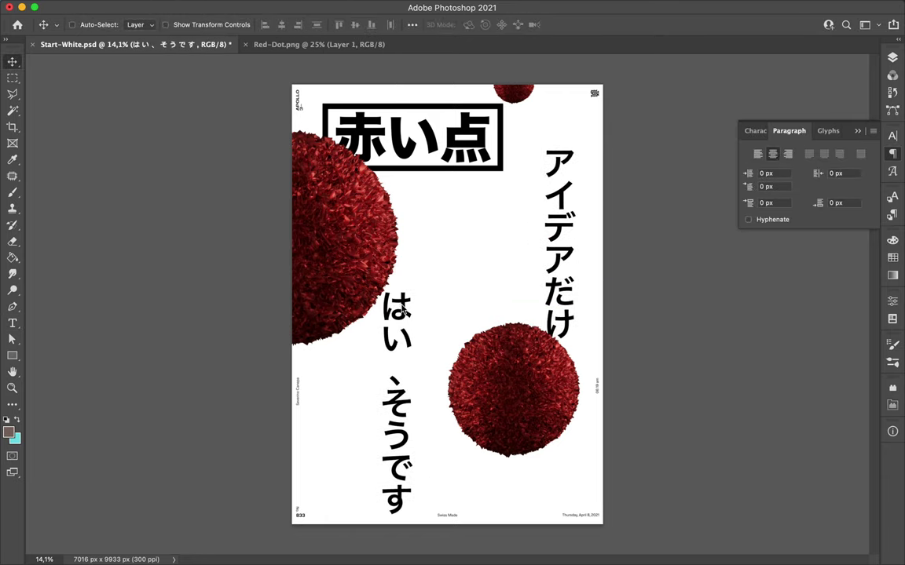
click(892, 58)
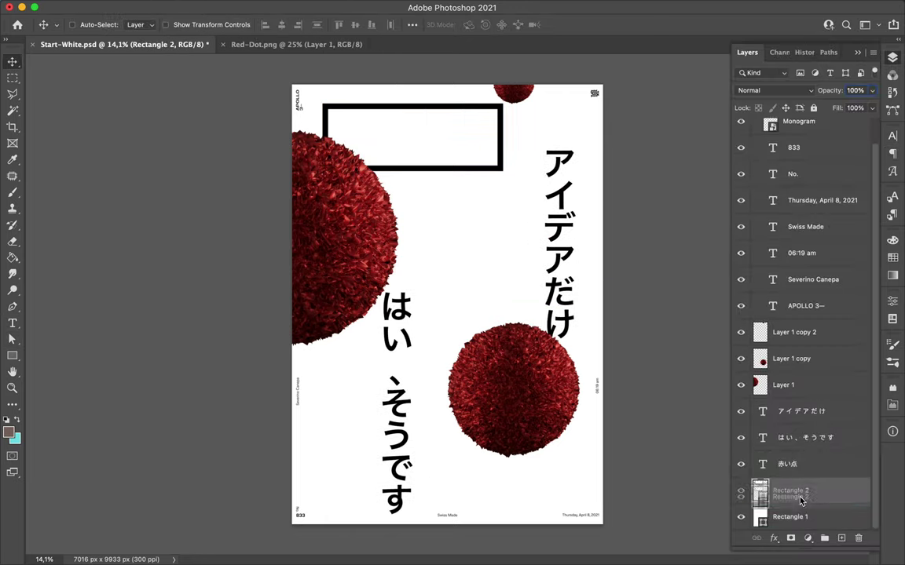
Stack 赤い点 and Rectangle 2 above Layer 1 and centre the boxed title lower.
shift+click(795, 464)
drag(795, 464, 793, 373)
drag(456, 130, 482, 174)
click(281, 25)
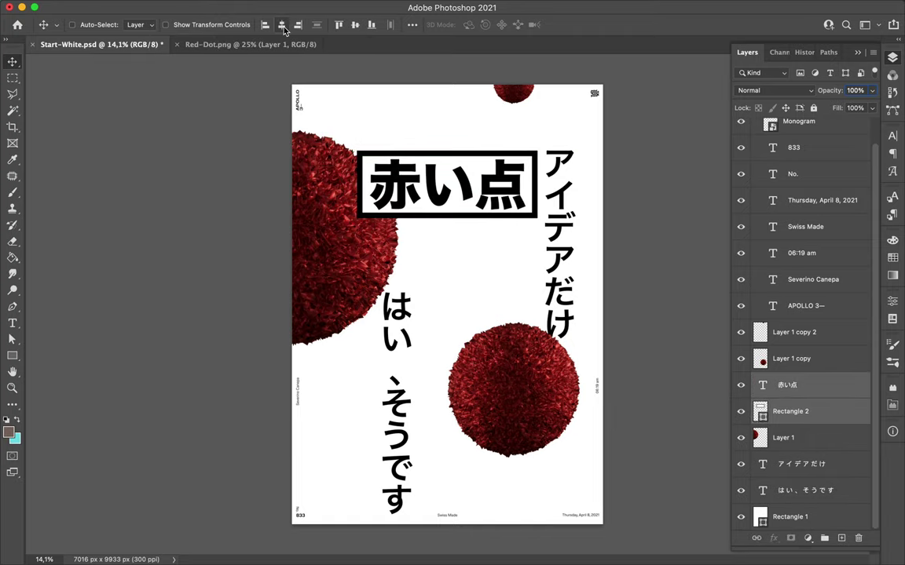
Set the leading of アイデアだけ and はい、そうです to 776 px.
click(561, 197)
shift+click(796, 490)
click(893, 136)
click(837, 170)
text(776)
Move はい、そうです upward and scale it down with Free Transform.
drag(399, 315, 403, 287)
key(ctrl+t)
drag(414, 518, 404, 484)
key(Return)
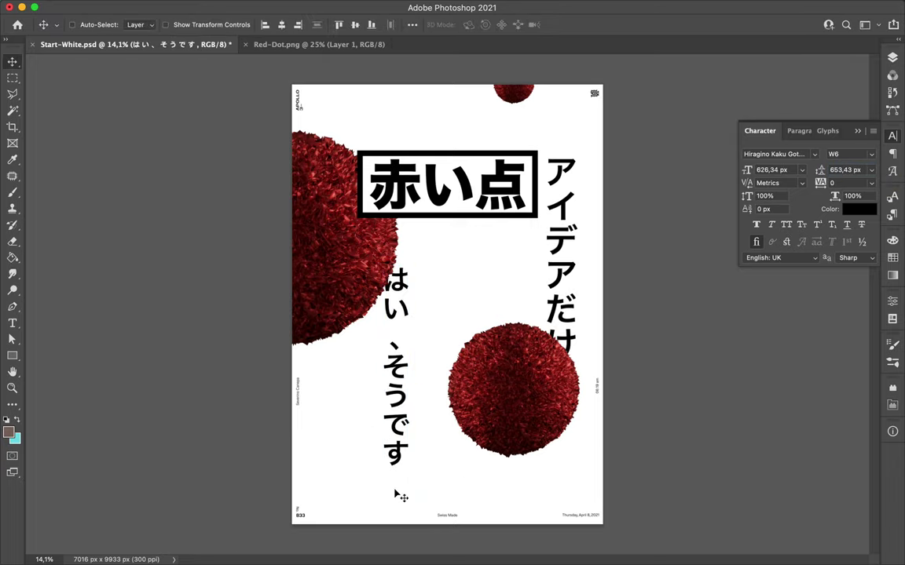
double_click(424, 462)
Draw a tall white-filled outlined box around はい、そうです and centre it horizontally.
key(u)
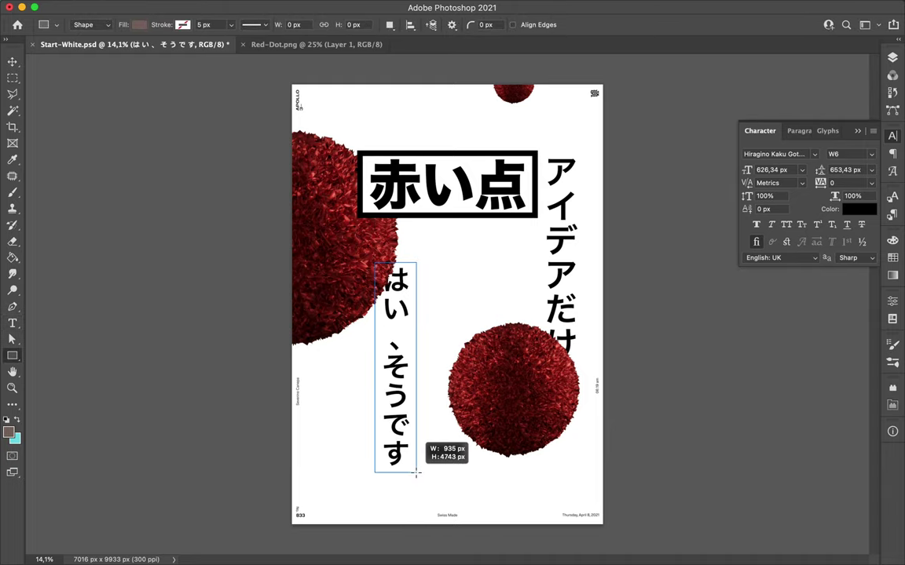
drag(374, 264, 416, 473)
click(139, 24)
click(63, 91)
key(a)
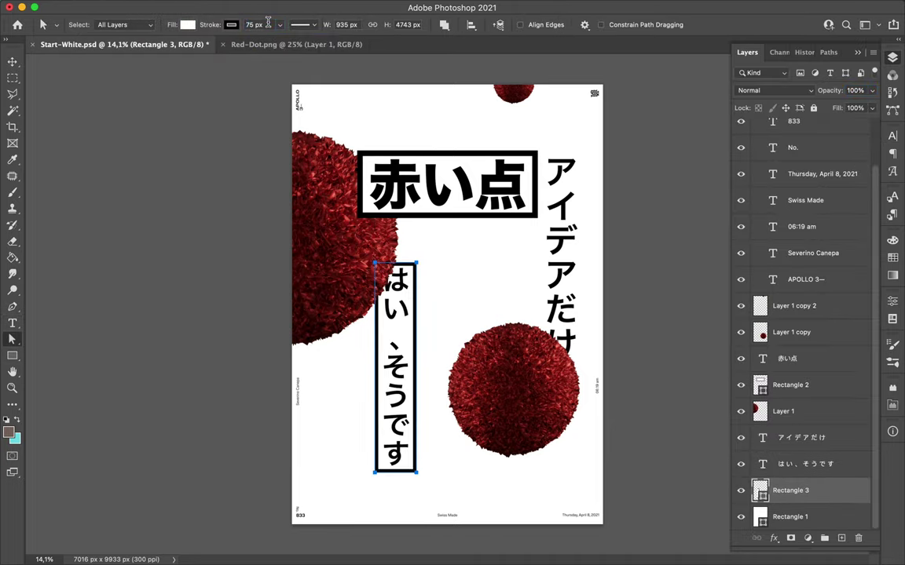
key(v)
click(354, 25)
Shift はい、そうです and its box left, lower アイデアだけ, and duplicate the box around it.
shift+click(790, 464)
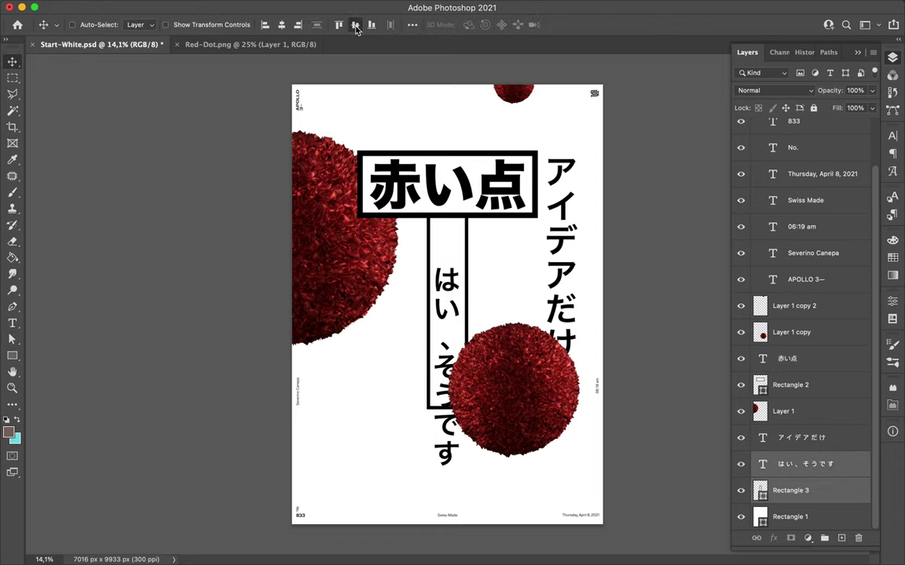
drag(467, 274, 434, 292)
key(shift+Left)
key(shift+Left)
key(shift+Left)
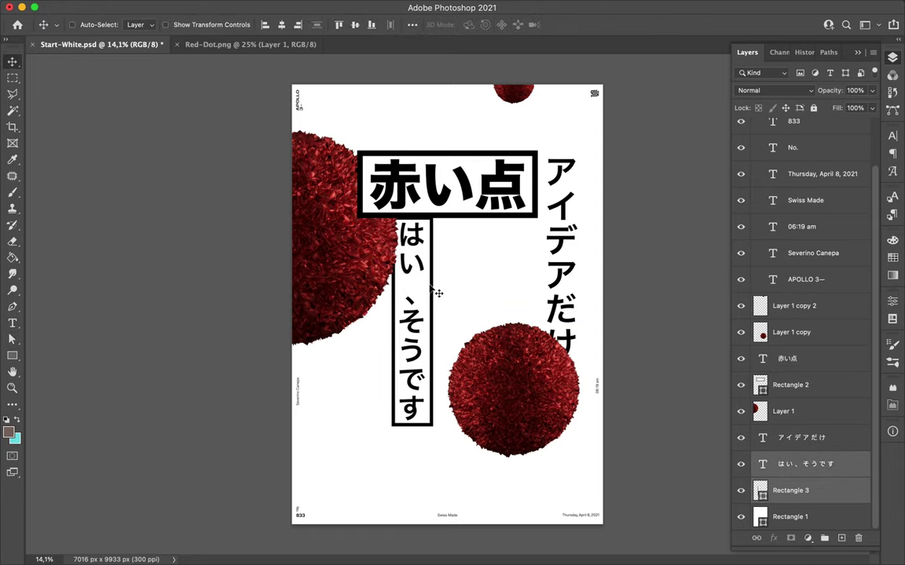
drag(572, 278, 521, 375)
drag(414, 288, 511, 318)
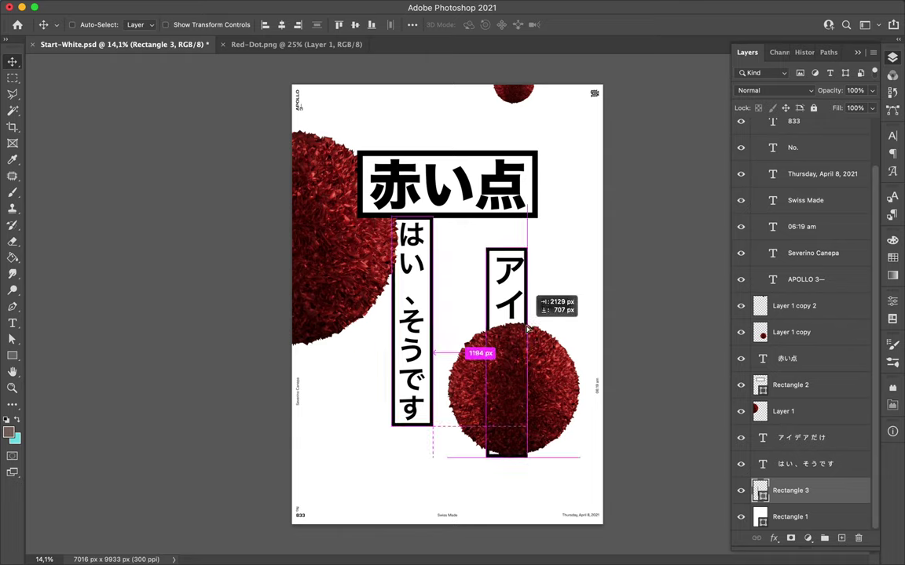
key(a)
key(v)
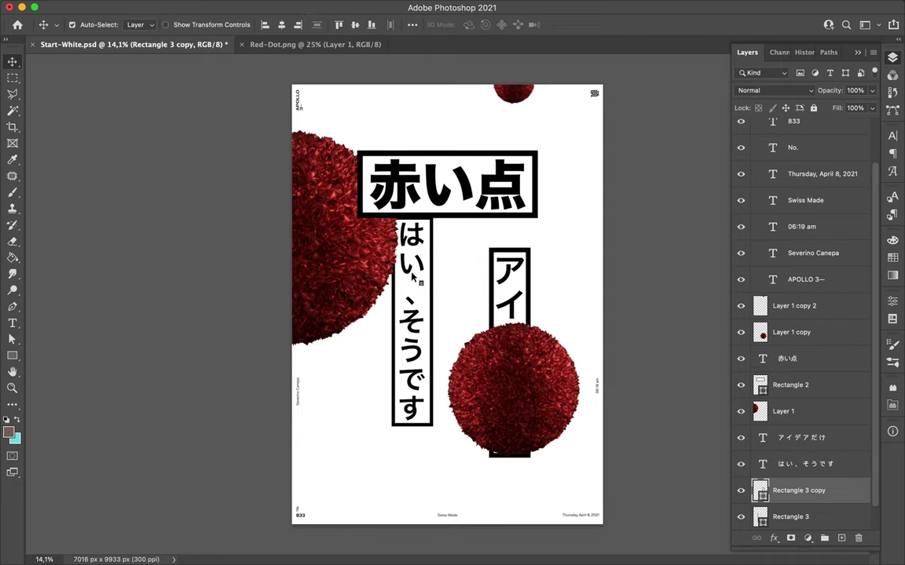
Shrink はい、そうです together with its box.
click(805, 464)
shift+click(789, 517)
key(ctrl+t)
drag(431, 426, 418, 353)
key(Return)
key(a)
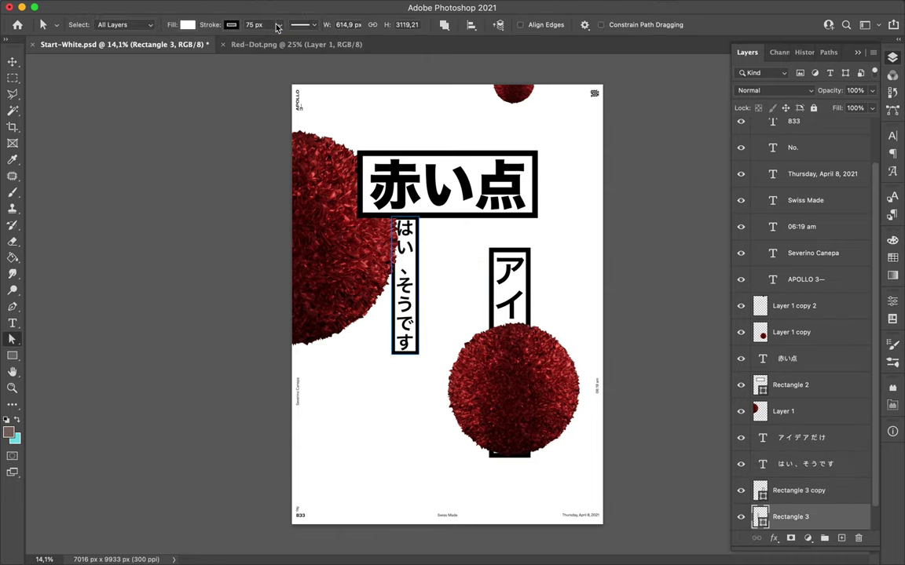
key(v)
Stack アイデアだけ and its box above the sphere copy, resize the box, and reposition both.
click(475, 230)
super+click(514, 271)
super+click(798, 491)
drag(798, 491, 794, 318)
drag(514, 300, 514, 373)
click(508, 324)
key(ctrl+t)
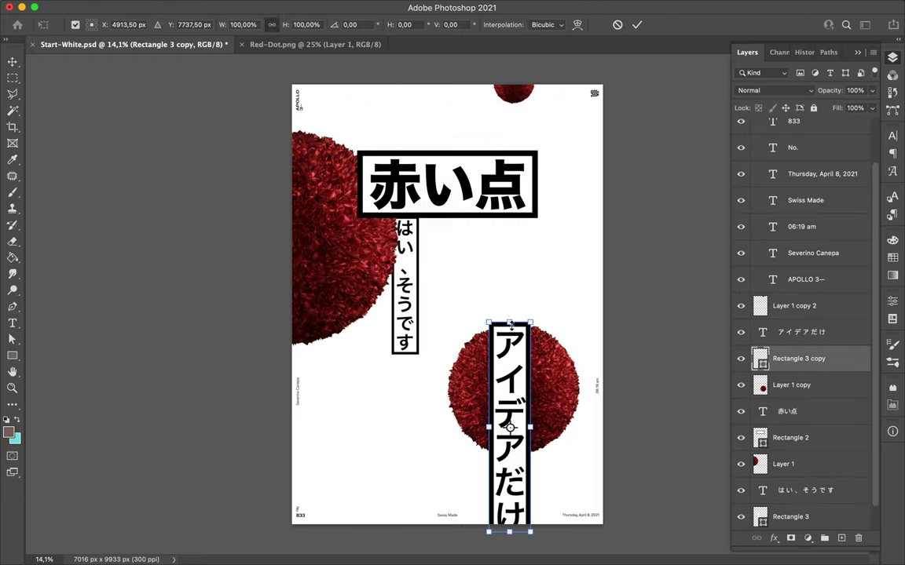
key(Return)
super+click(801, 332)
mouse_move(539, 389)
mouse_down()
mouse_move(475, 273)
mouse_move(512, 348)
mouse_up()
Refit the 赤い点 box, adjust its stroke width, and move the title box into place.
super+click(534, 174)
key(super+t)
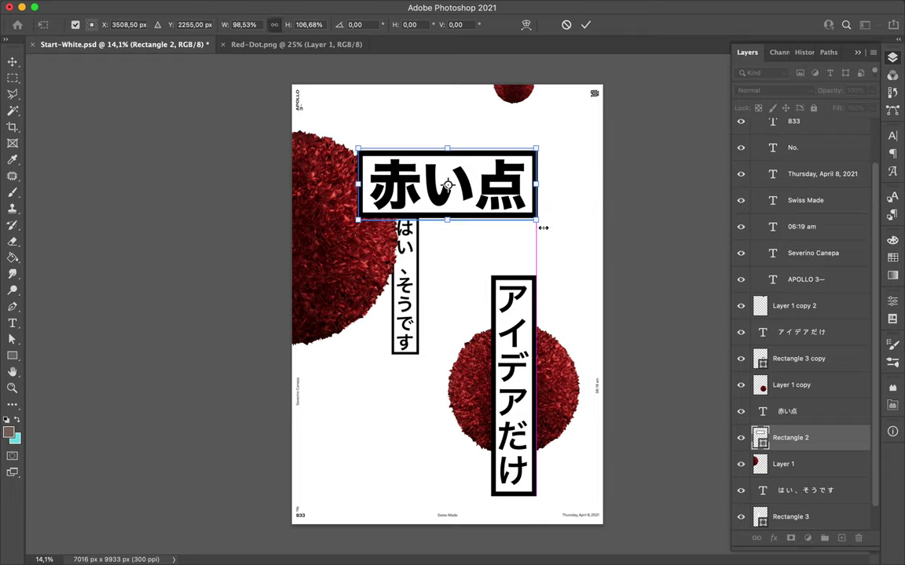
key(Return)
key(a)
click(265, 24)
key(v)
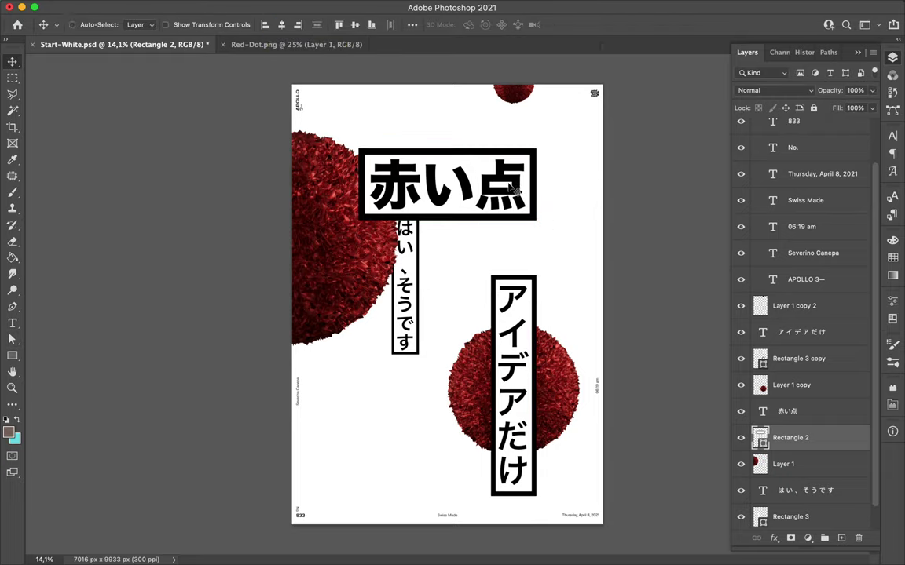
shift+super+click(463, 171)
drag(424, 173, 460, 198)
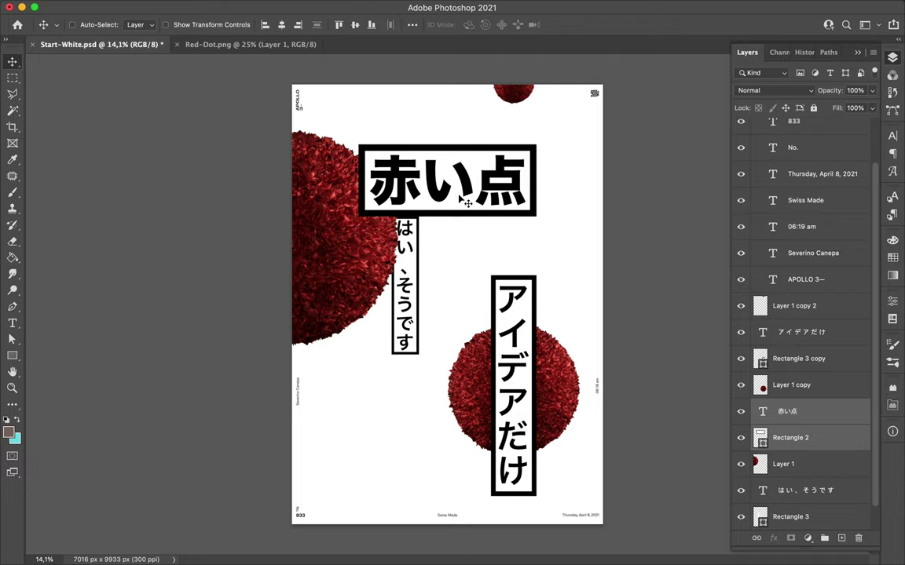
Copy slices of the 赤い点 title characters to new layers, offsetting one below the title box.
key(m)
drag(361, 138, 536, 165)
key(super+j)
key(v)
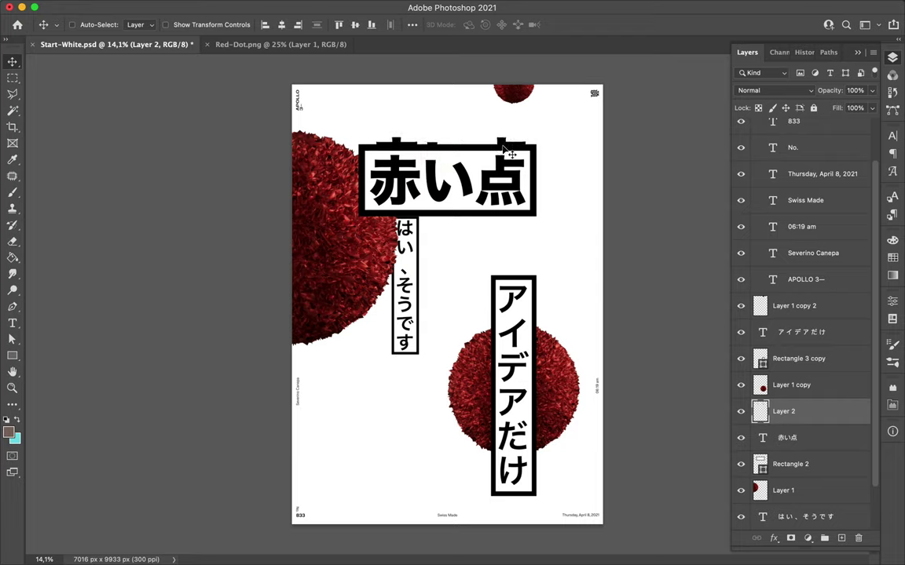
key(m)
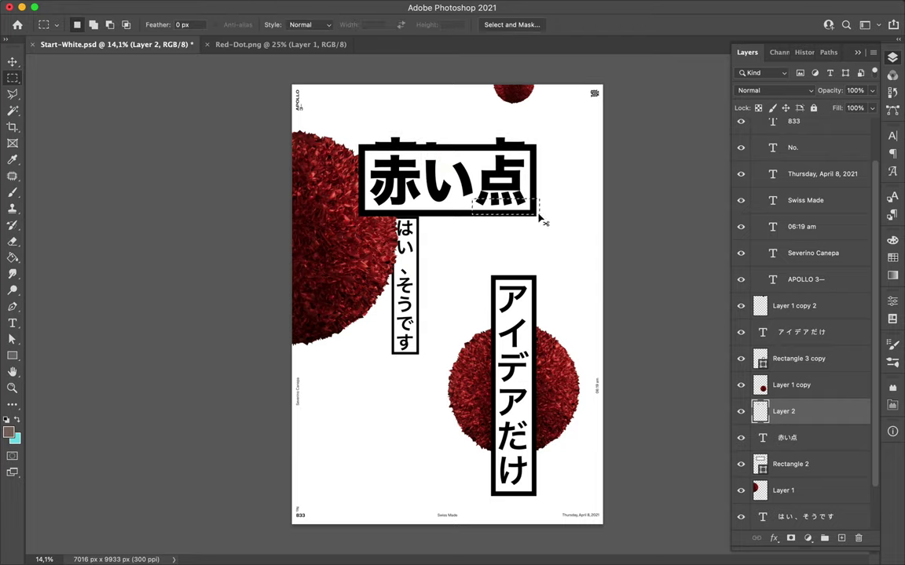
key(super+j)
key(v)
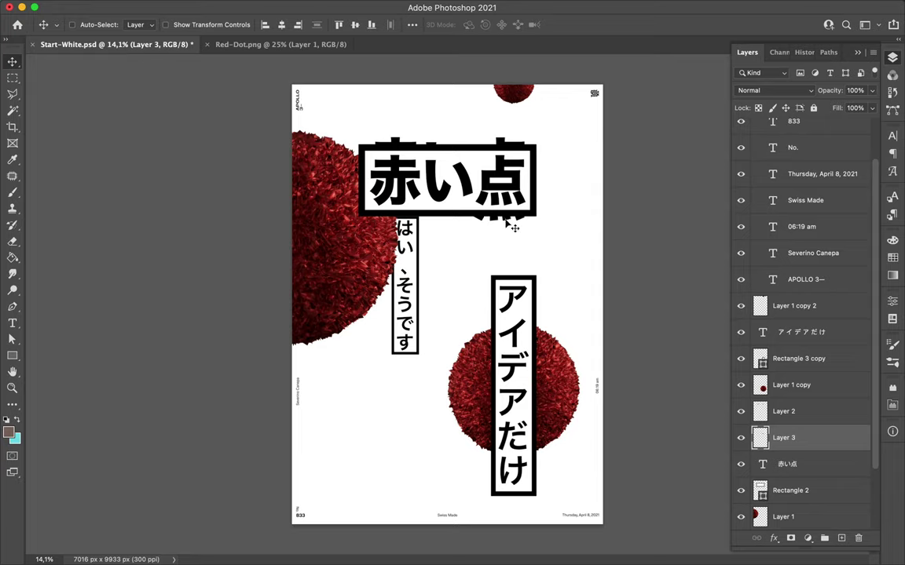
drag(522, 269, 496, 224)
Copy a tall strip of the アイデアだけ text to a new layer and shift it beside its box.
click(512, 305)
key(m)
drag(519, 289, 527, 420)
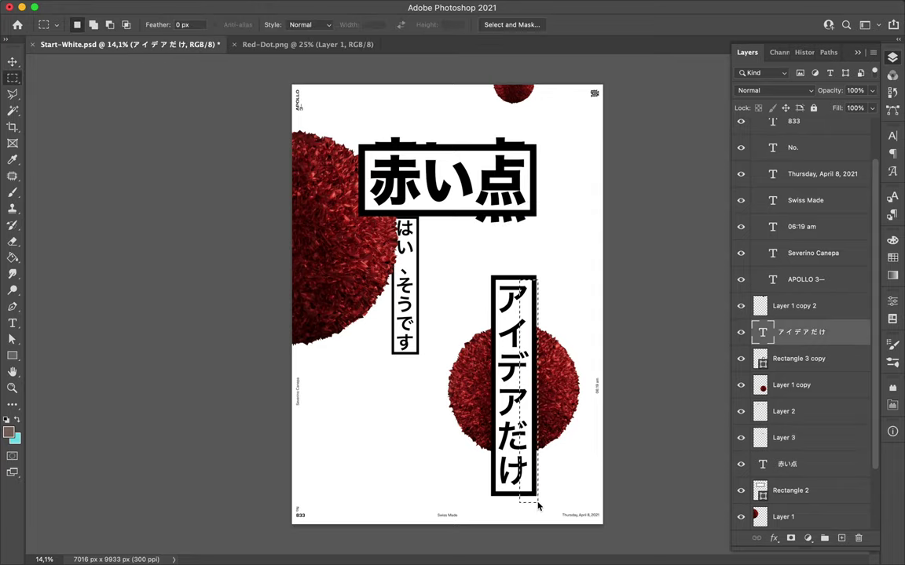
key(super+j)
key(v)
drag(538, 506, 541, 465)
Copy a tall strip of the はい、そうです text to a new layer and move it left of its box.
ctrl+click(405, 299)
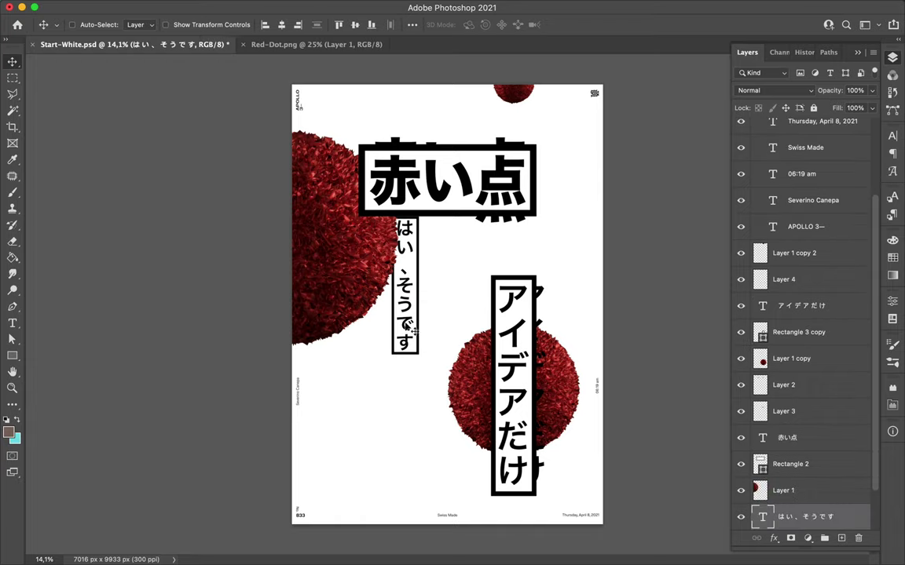
key(m)
drag(381, 202, 401, 395)
key(super+j)
key(v)
drag(392, 357, 391, 343)
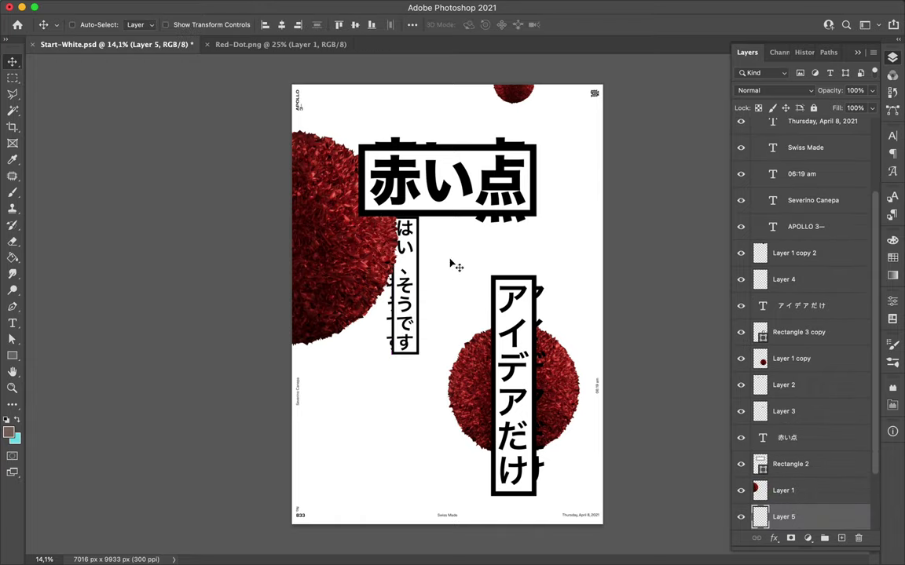
super+click(405, 211)
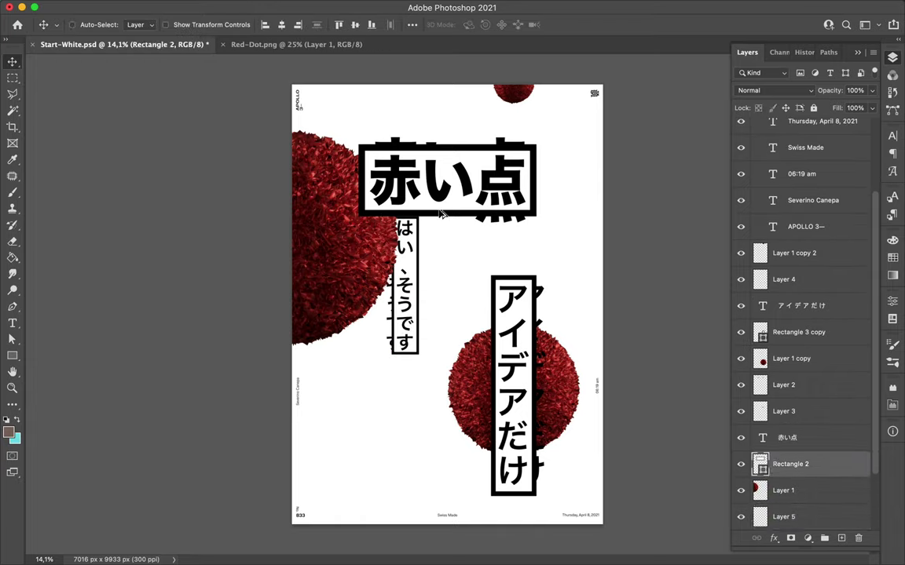
Duplicate the title frame twice, offset up-left, and stack the copies behind the title.
drag(404, 210, 361, 186)
key(a)
key(super+bracketleft)
key(super+bracketleft)
key(v)
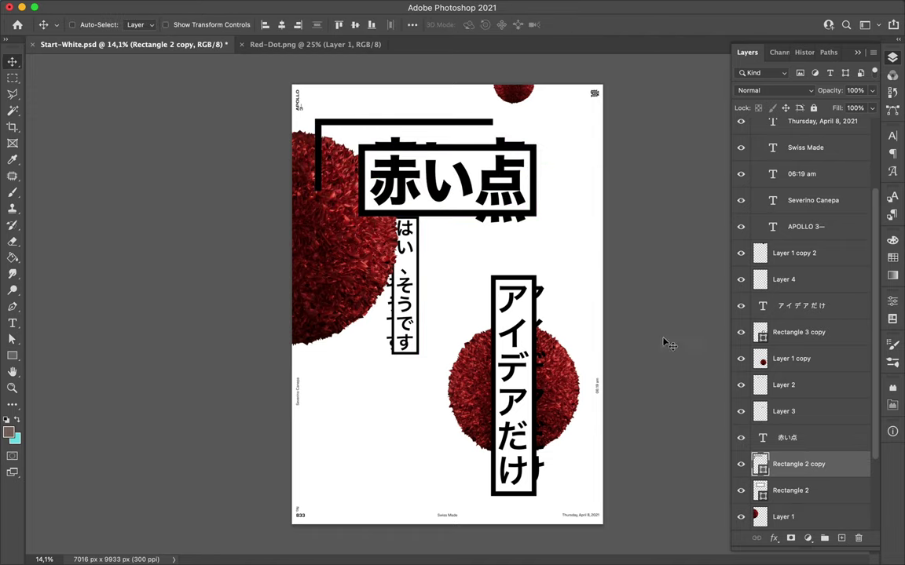
drag(437, 134, 429, 118)
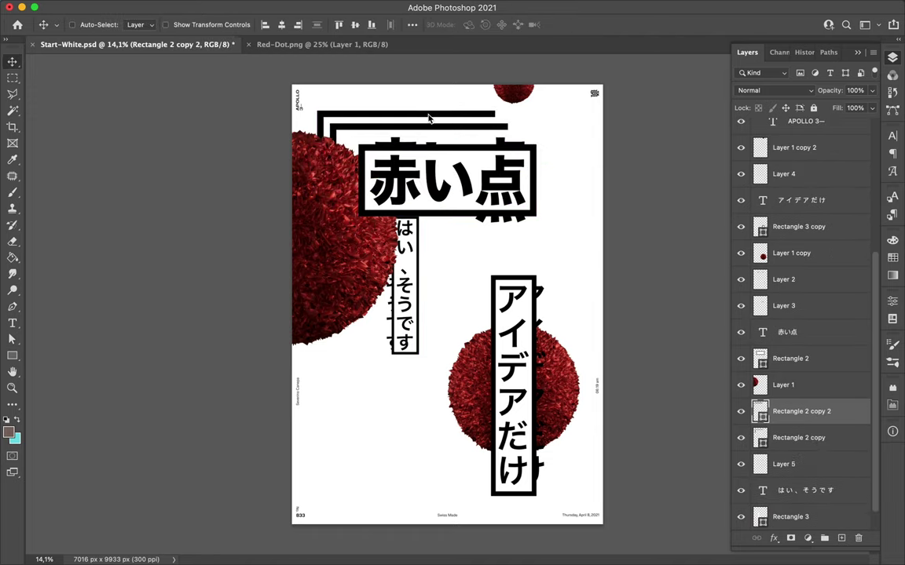
Create staggered echo frames offset up-right behind the アイデアだけ box.
super+click(515, 393)
drag(514, 393, 530, 385)
key(a)
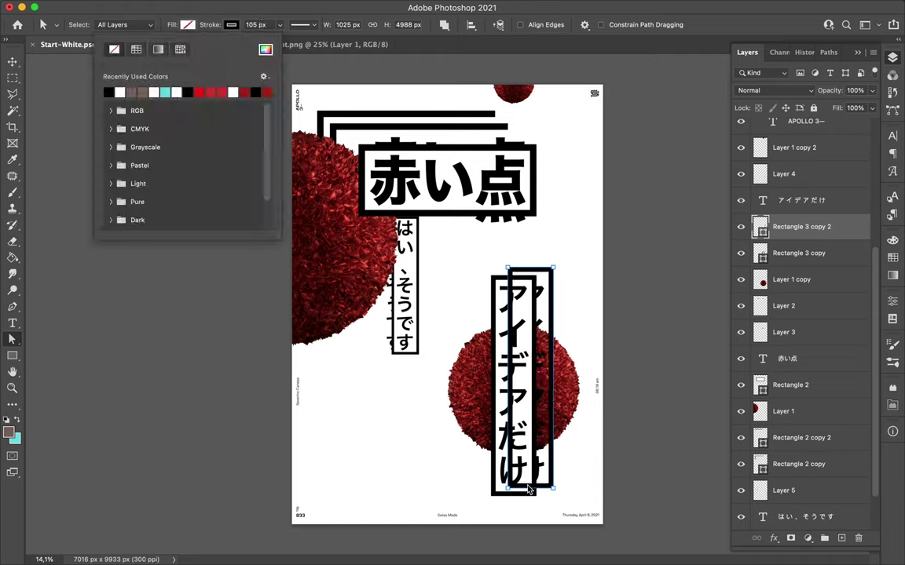
key(v)
mouse_move(560, 339)
mouse_down()
mouse_move(552, 336)
mouse_move(564, 327)
mouse_up()
drag(801, 226, 811, 318)
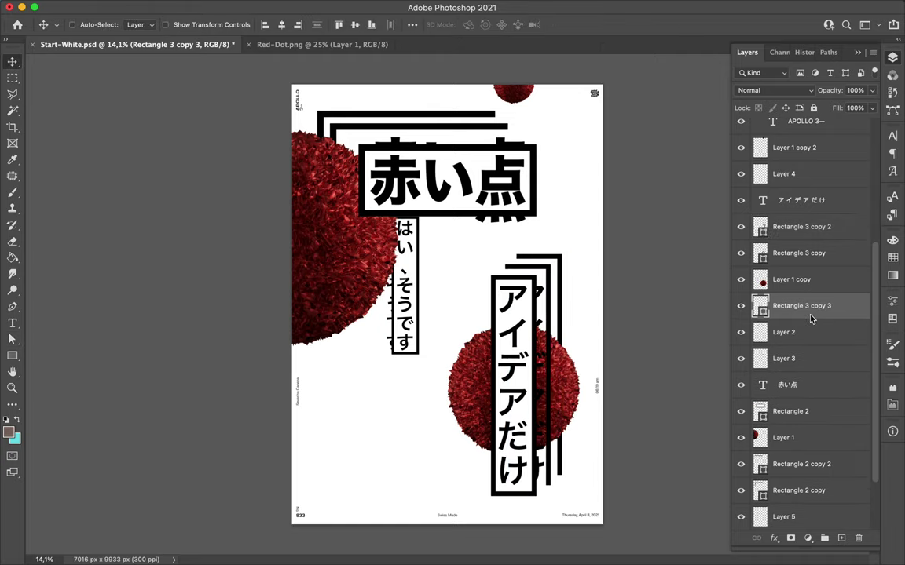
Shift both title echo frames slightly right and down.
click(798, 490)
shift+click(801, 464)
drag(343, 119, 359, 123)
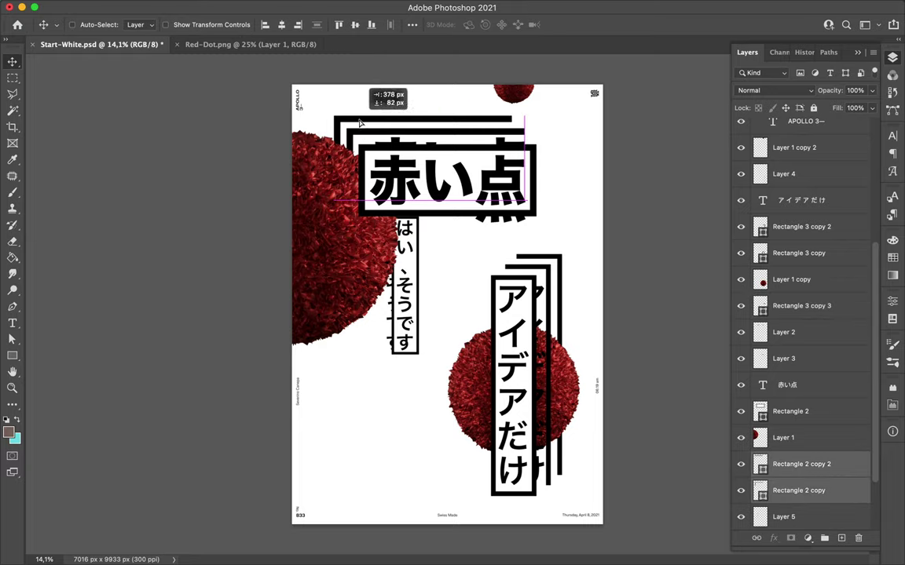
Draw a diagonal Pen line from the frame corner toward the upper right.
key(p)
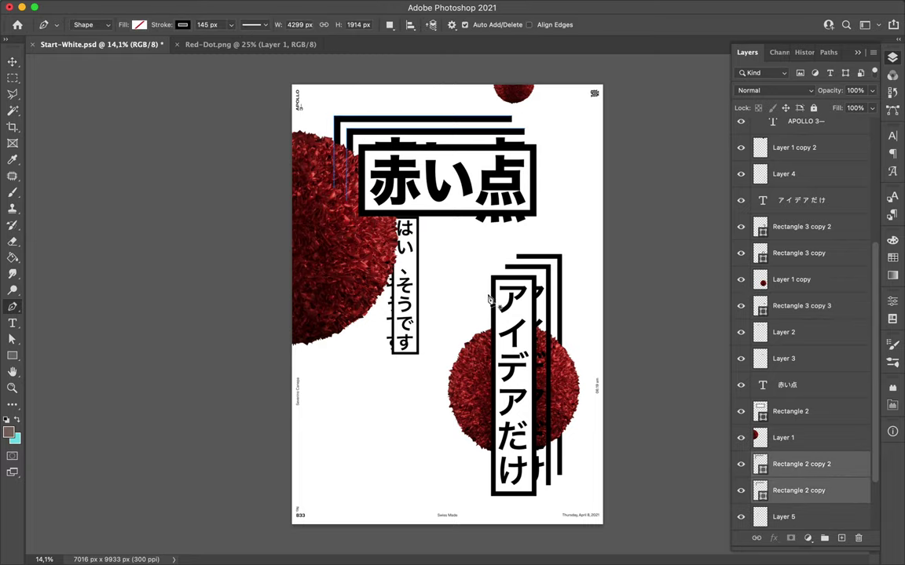
click(494, 285)
click(605, 162)
Align the diagonal line with the frame corner and set its stroke to 105 px.
key(v)
scroll(514, 256, up, 5)
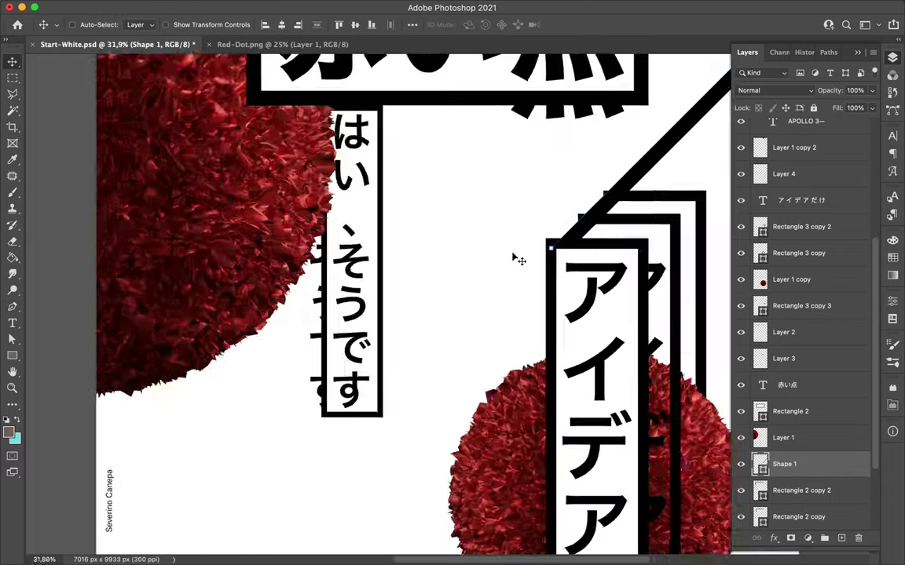
drag(415, 256, 407, 240)
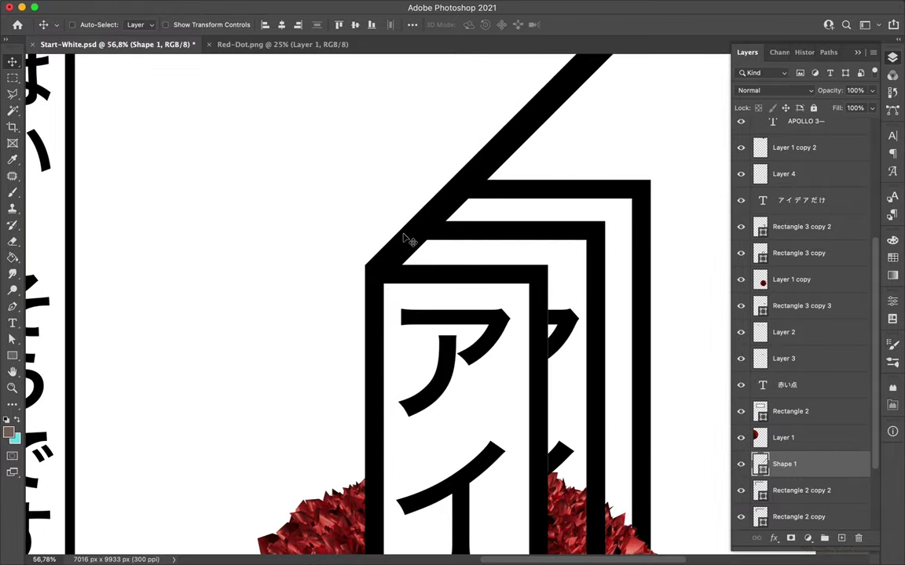
scroll(356, 255, up, 1)
scroll(355, 254, up, 3)
key(super+0)
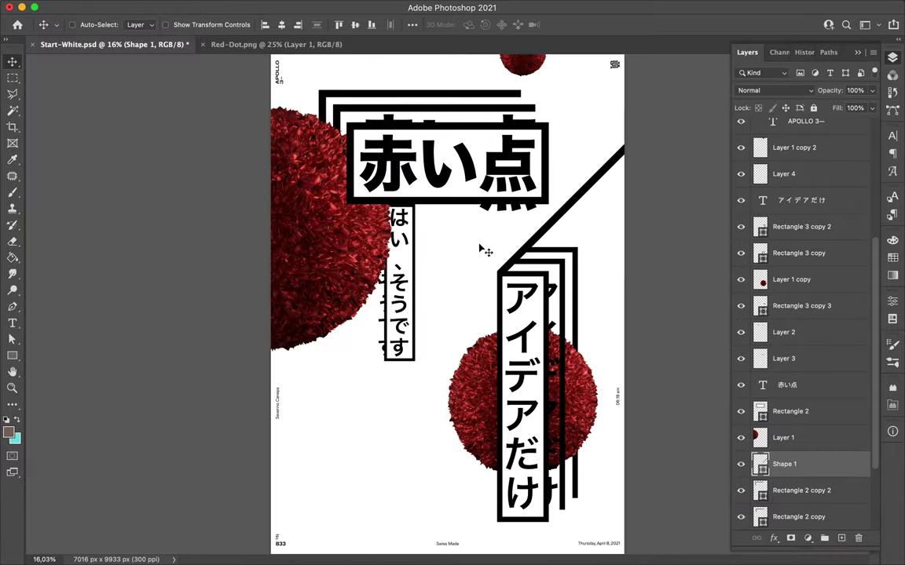
key(a)
click(499, 249)
click(255, 24)
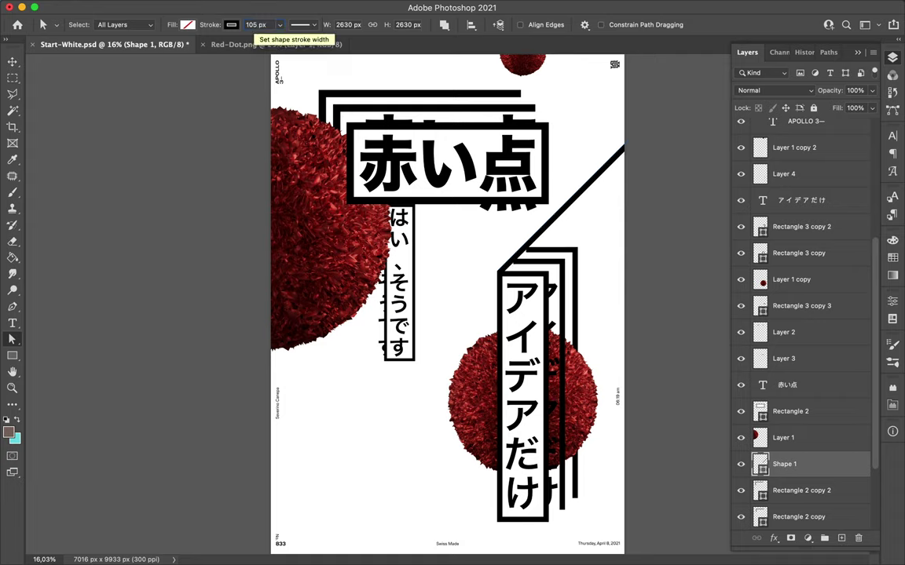
Raise the outermost アイデアだけ echo frame slightly to meet the line.
key(v)
scroll(538, 226, up, 2)
click(529, 218)
drag(558, 258, 553, 250)
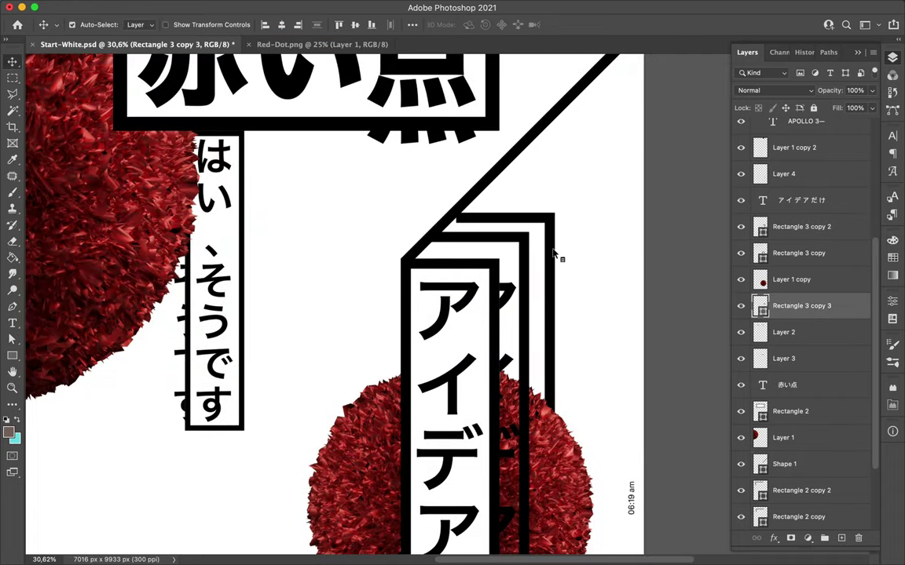
Duplicate the diagonal line and place the copy at the frames' lower corner.
scroll(564, 235, down, 2)
scroll(564, 234, down, 2)
drag(515, 542, 515, 553)
scroll(572, 478, up, 2)
scroll(384, 233, up, 2)
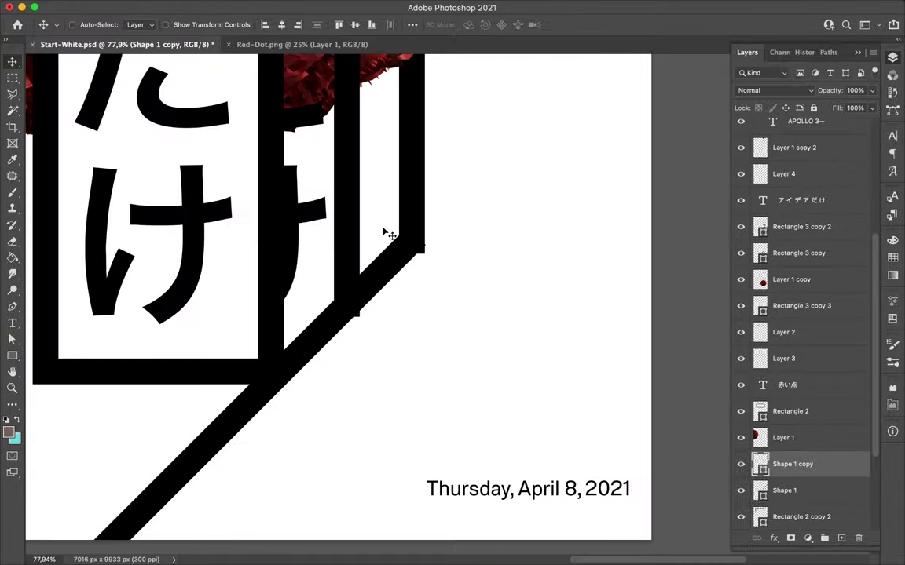
drag(387, 277, 321, 353)
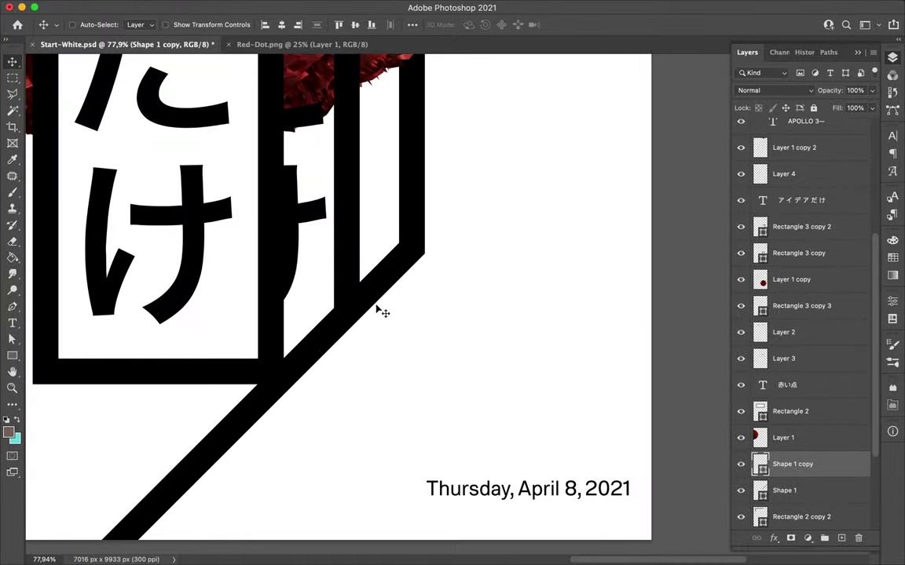
key(ctrl+0)
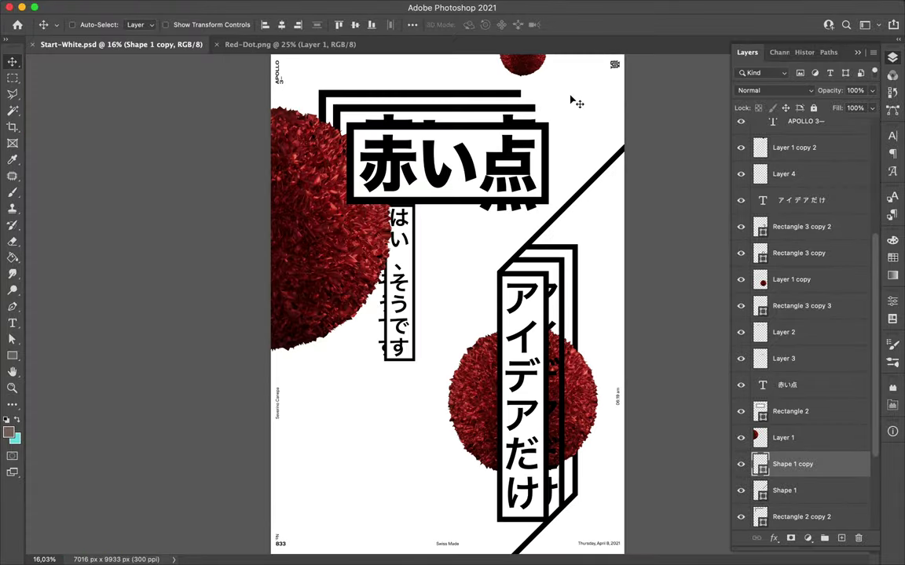
key(ctrl+alt+t)
Commit the rotated line copy and move it up to the title echo frames.
mouse_move(323, 360)
mouse_down()
mouse_move(430, 226)
mouse_move(490, 93)
mouse_up()
key(Return)
key(a)
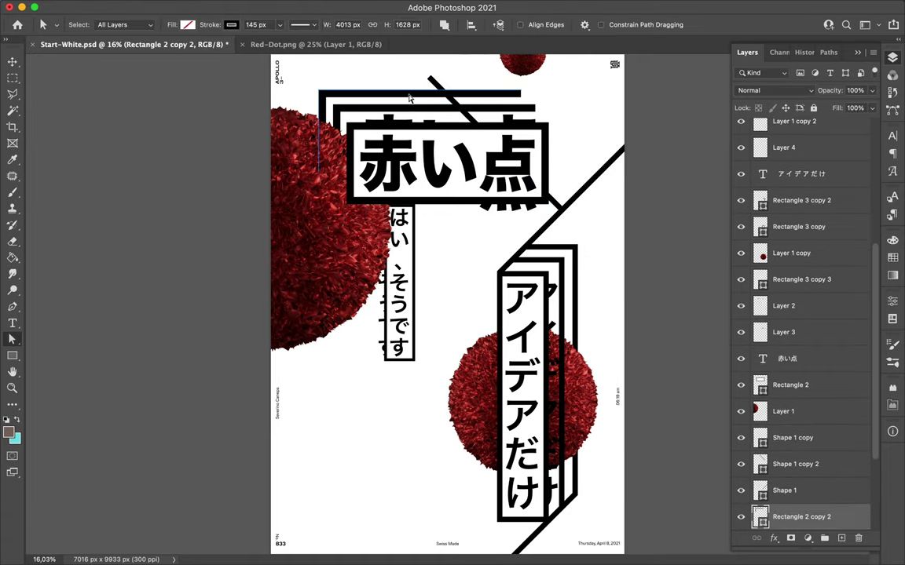
key(v)
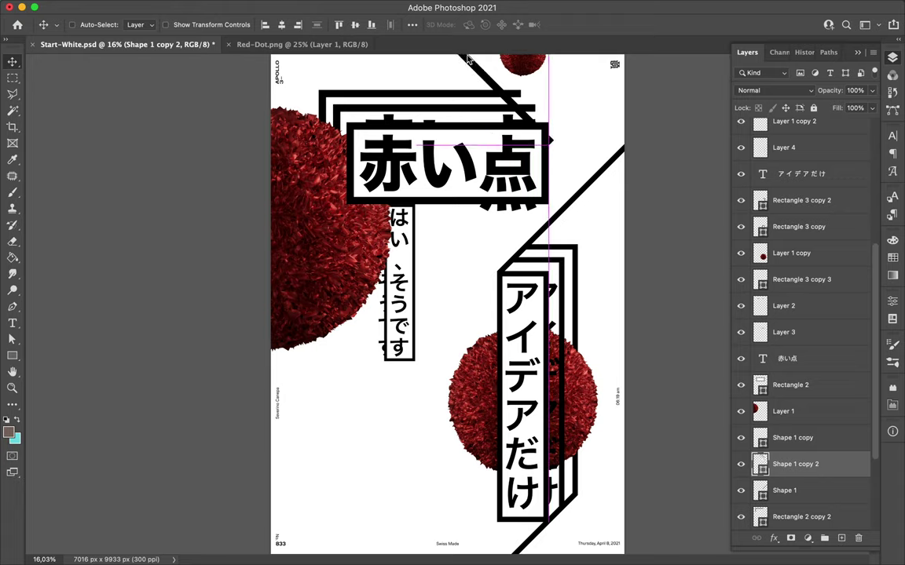
drag(460, 132, 474, 81)
Save the poster and select both title echo frames.
scroll(552, 155, up, 5)
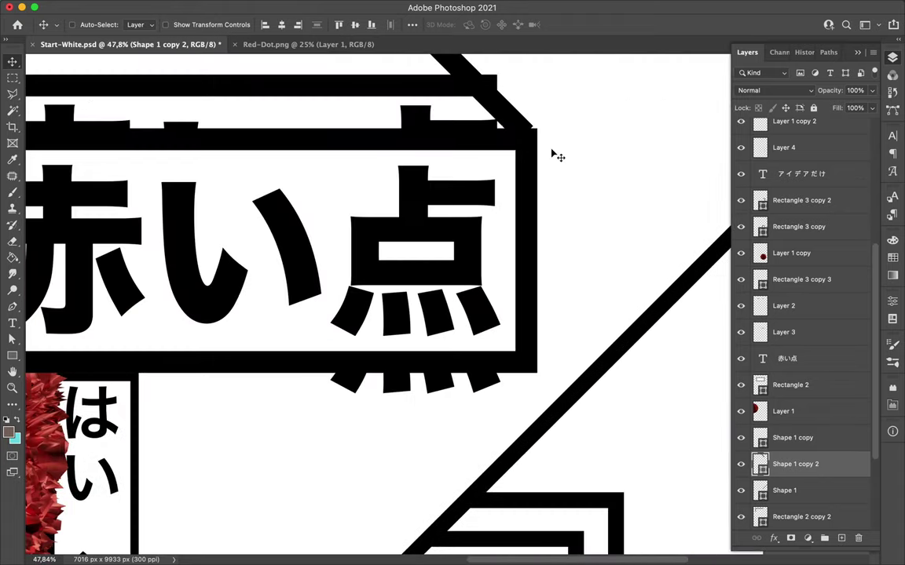
scroll(551, 154, up, 5)
scroll(545, 165, up, 3)
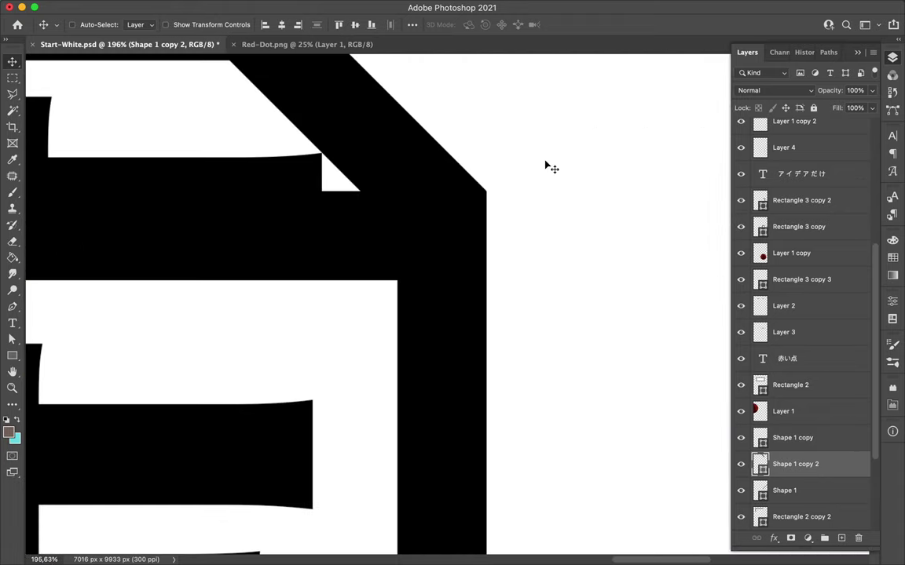
key(super+0)
key(super+s)
super+click(483, 112)
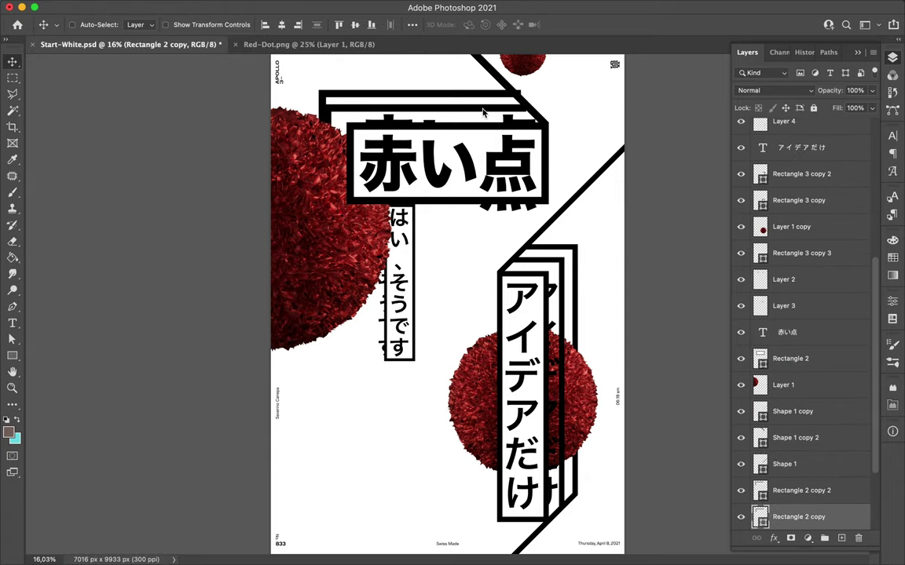
super+click(438, 98)
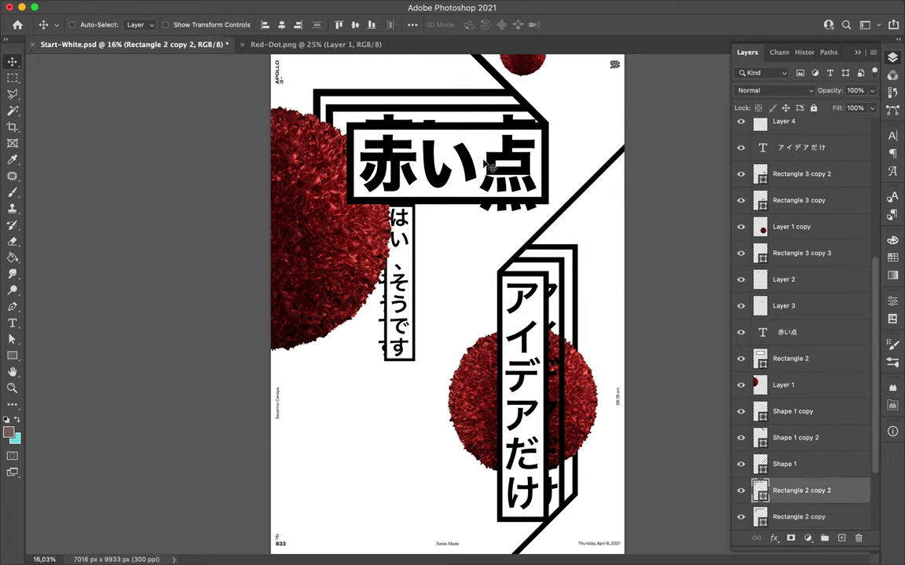
super+click(516, 124)
scroll(438, 337, up, 2)
Lower the diagonal line beneath the アイデアだけ box to meet its echo frames.
scroll(428, 315, down, 5)
scroll(573, 266, up, 2)
drag(476, 319, 479, 309)
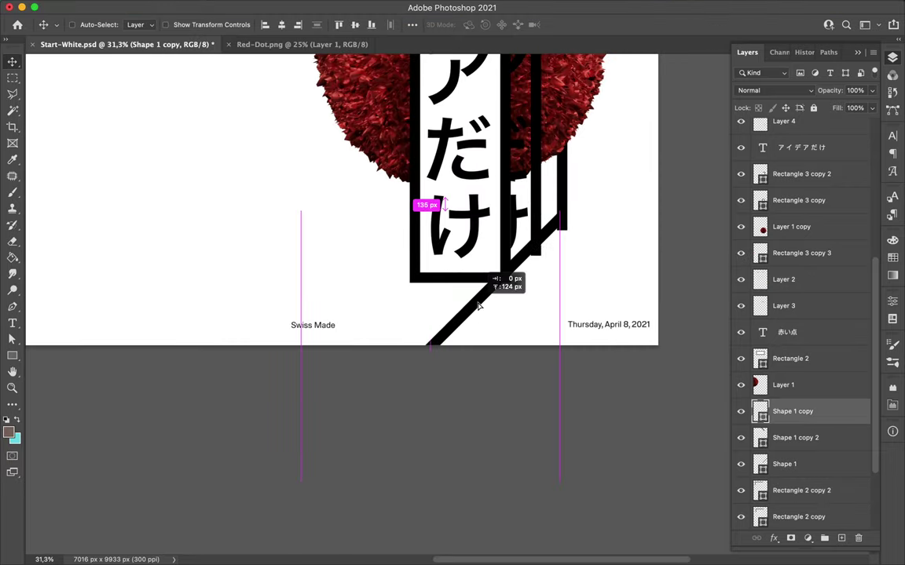
scroll(484, 308, up, 2)
Select the outermost echoed frame path behind アイデアだけ, then deselect it.
key(a)
click(582, 236)
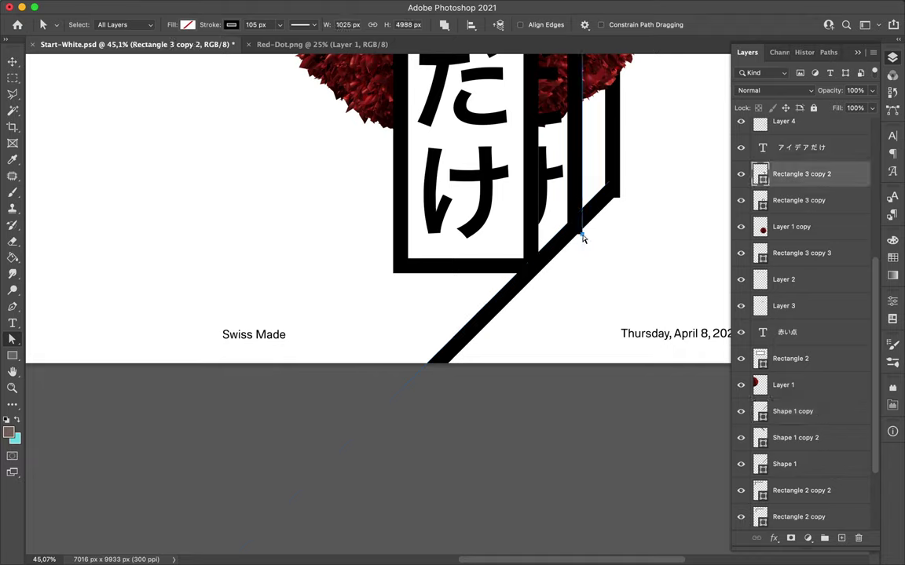
click(583, 231)
scroll(638, 181, up, 1)
scroll(596, 204, up, 3)
scroll(568, 227, up, 1)
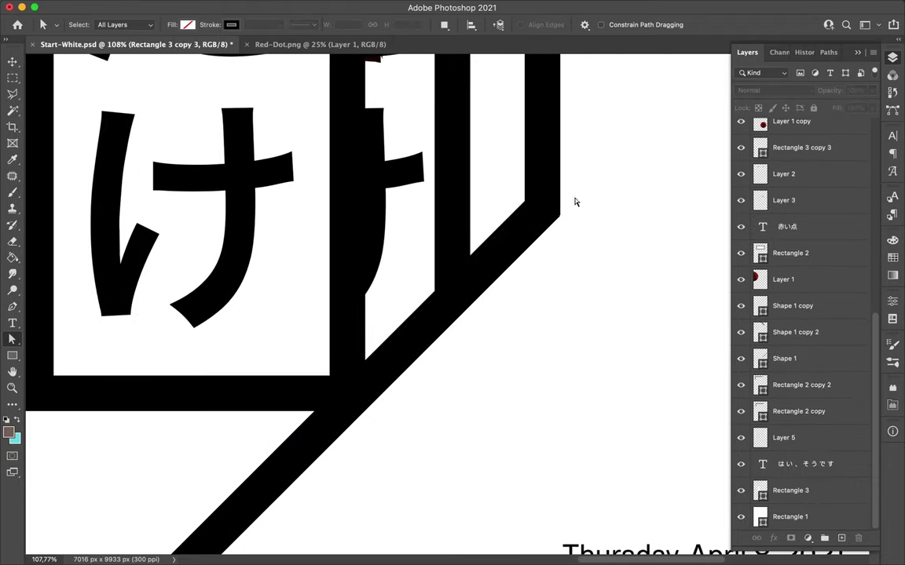
scroll(573, 203, up, 3)
click(539, 243)
scroll(526, 250, down, 10)
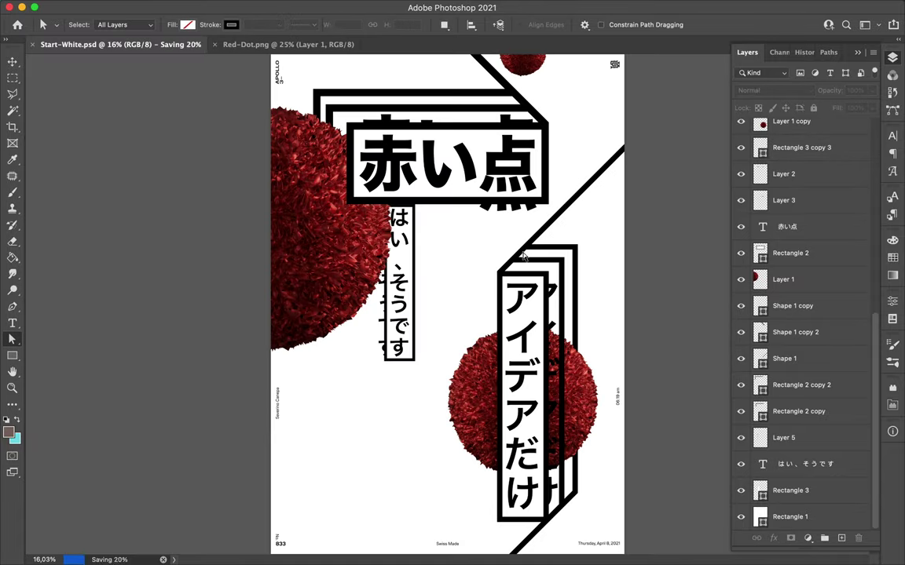
Duplicate the はい、そうです box twice, stepping down-left.
key(v)
drag(403, 359, 397, 366)
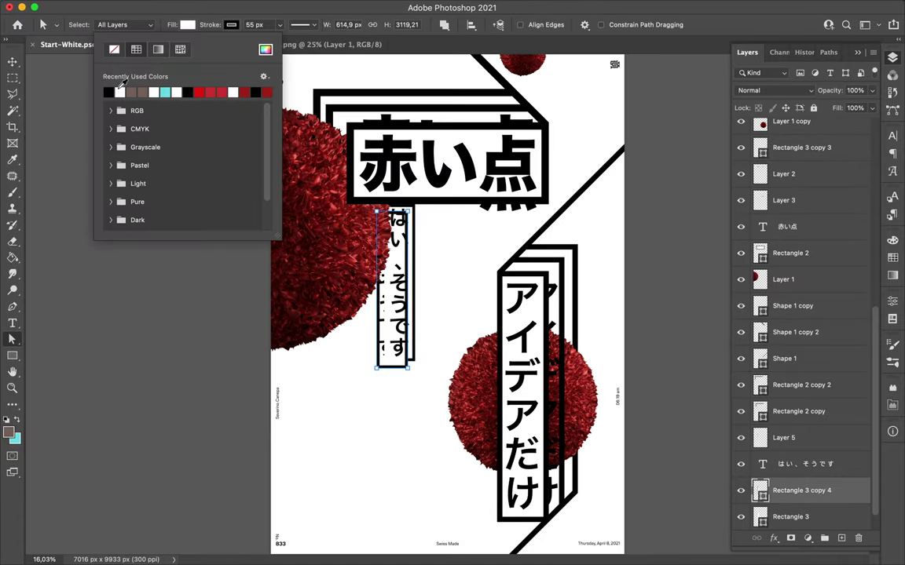
drag(397, 373, 389, 384)
Draw a diagonal line from the はい、そうです box corner down-left.
key(p)
scroll(414, 367, up, 1)
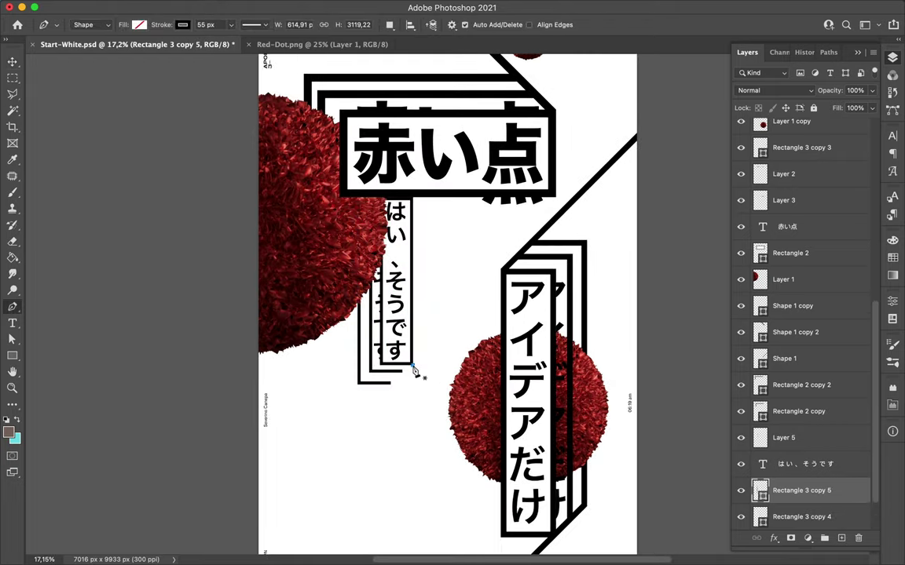
click(272, 501)
key(v)
scroll(393, 373, up, 3)
scroll(392, 404, up, 5)
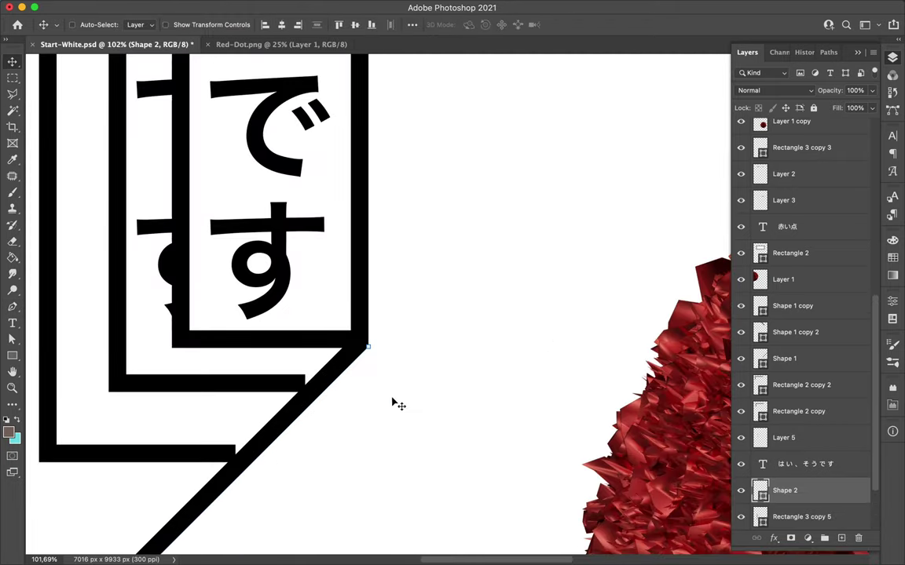
scroll(348, 373, up, 3)
scroll(347, 370, down, 2)
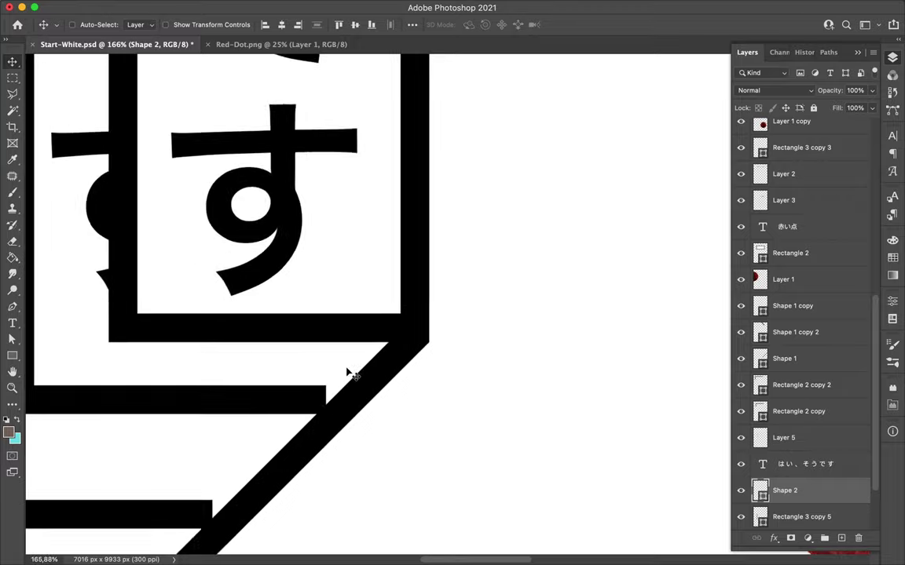
Select the middle and outer echoed frame outlines of the はい、そうです box.
key(a)
scroll(385, 349, down, 3)
scroll(385, 361, up, 3)
click(383, 366)
click(313, 428)
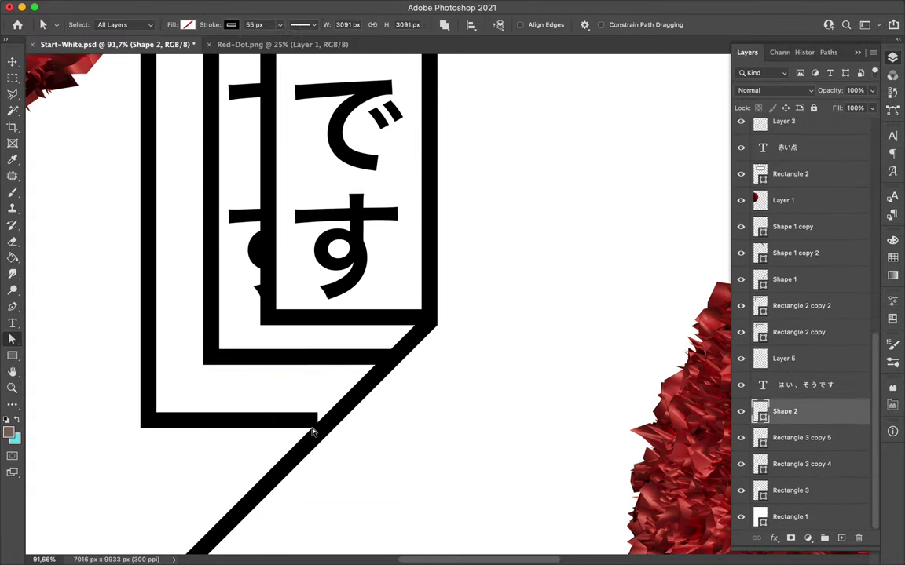
scroll(333, 432, down, 2)
key(v)
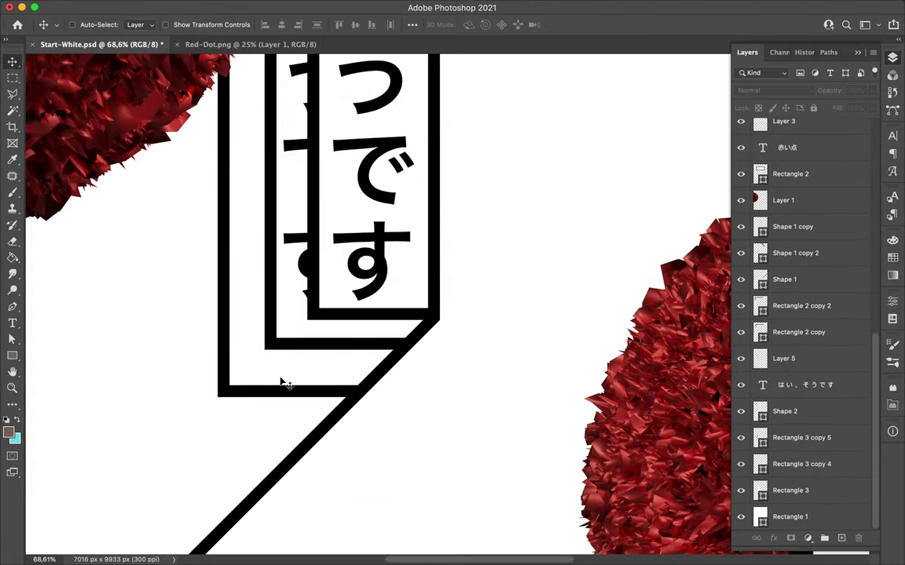
scroll(385, 401, down, 3)
scroll(385, 401, down, 3)
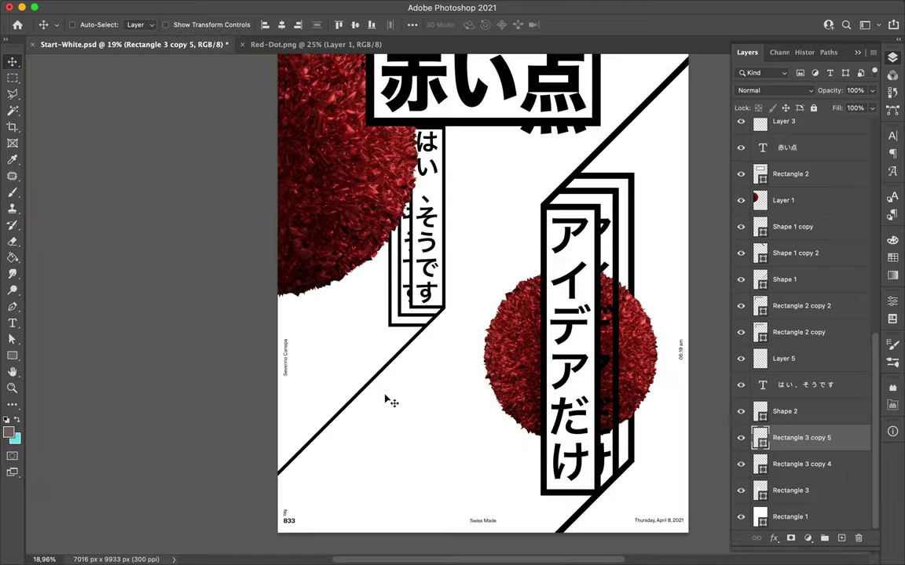
scroll(384, 401, down, 1)
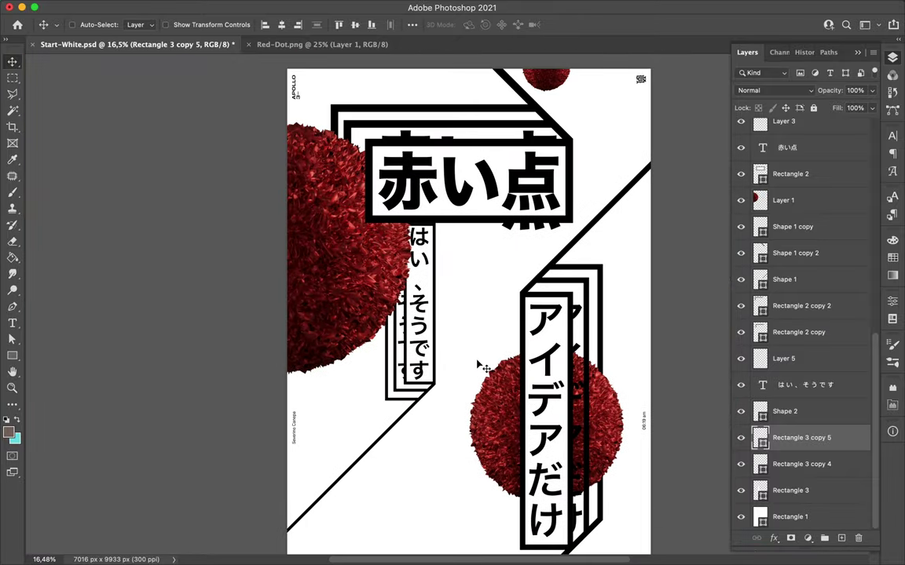
Reposition the diagonal lines beside the vertical boxes.
scroll(477, 365, up, 3)
scroll(477, 365, down, 3)
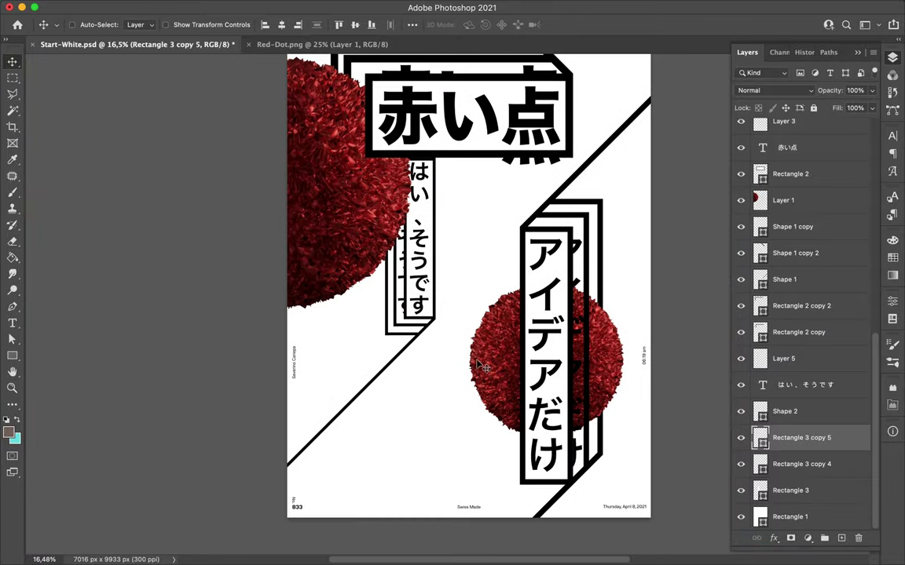
scroll(477, 365, up, 4)
scroll(477, 365, right, 5)
alt+drag(436, 343, 514, 316)
scroll(509, 357, down, 4)
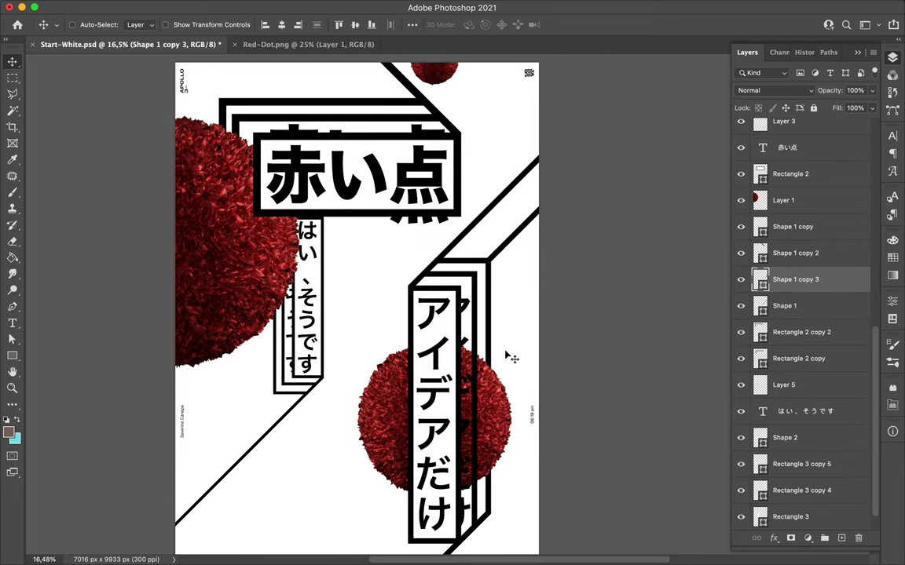
scroll(507, 358, down, 2)
scroll(509, 358, up, 2)
scroll(509, 357, left, 1)
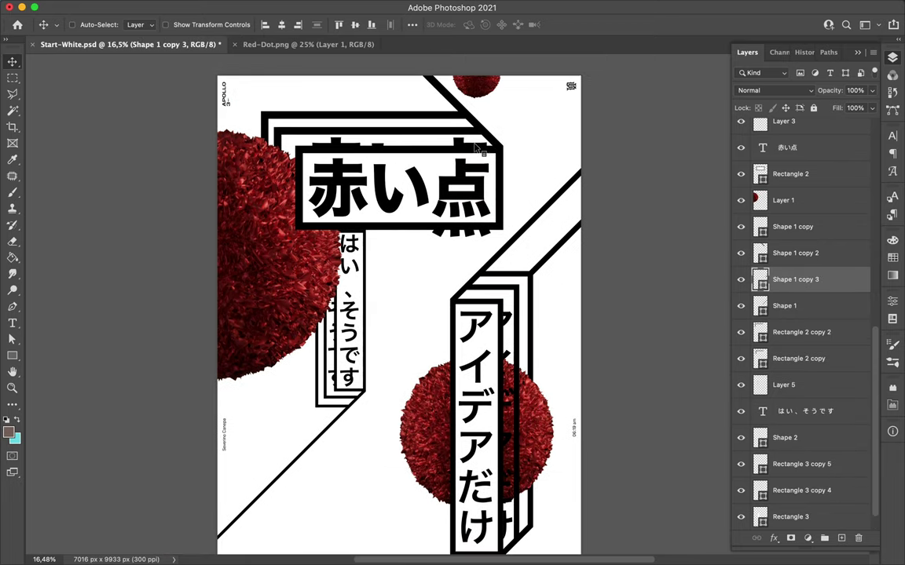
drag(458, 106, 221, 70)
scroll(534, 165, down, 4)
Duplicate the はい、そうです diagonal line into a parallel copy.
mouse_move(302, 528)
mouse_down()
mouse_move(262, 463)
mouse_move(276, 454)
mouse_up()
scroll(245, 483, up, 5)
scroll(245, 484, down, 3)
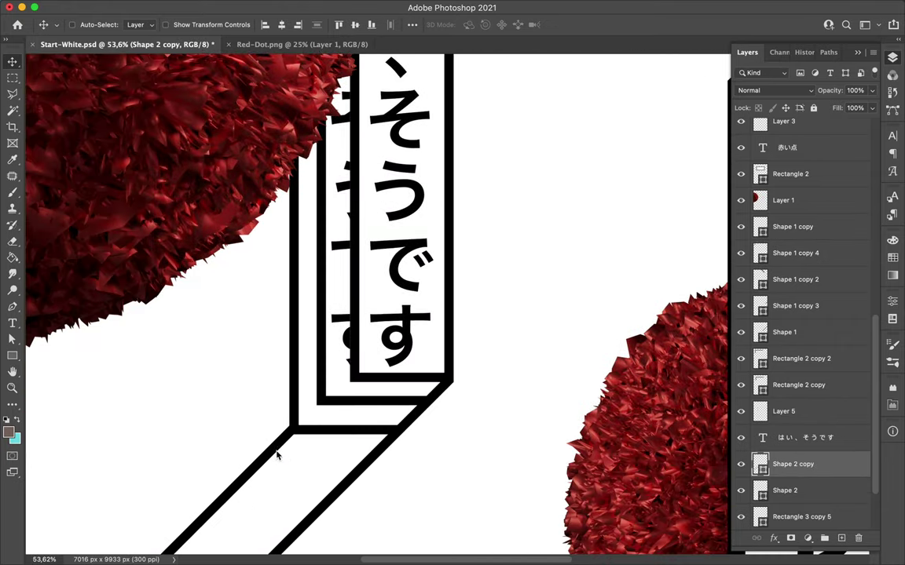
scroll(282, 480, down, 3)
scroll(454, 380, down, 3)
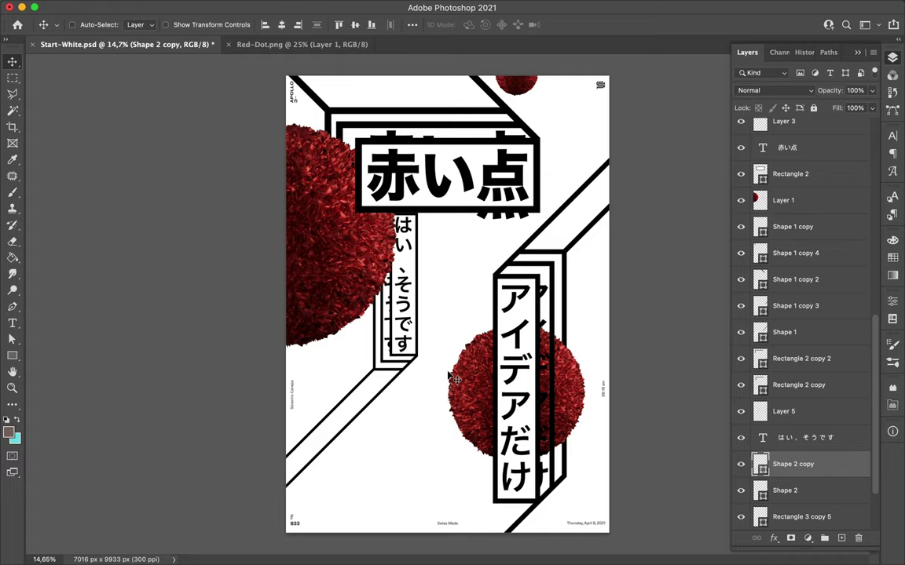
Save the poster and draw a small rectangle on the canvas.
key(ctrl+s)
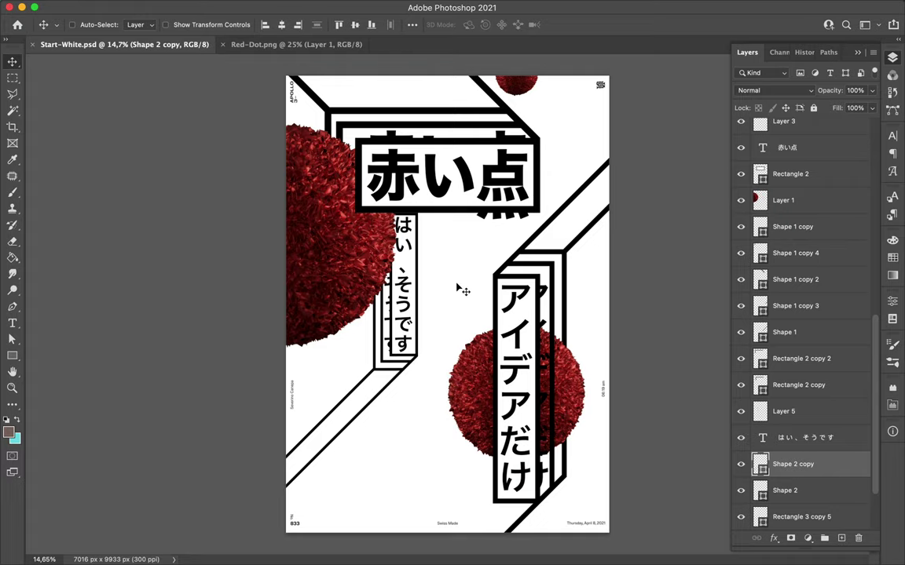
key(u)
mouse_move(440, 296)
mouse_down()
mouse_move(460, 320)
mouse_move(457, 313)
mouse_up()
Undo the stray rectangle and enlarge the circle to about 6908 px around the poster centre.
key(ctrl+z)
key(shift+u)
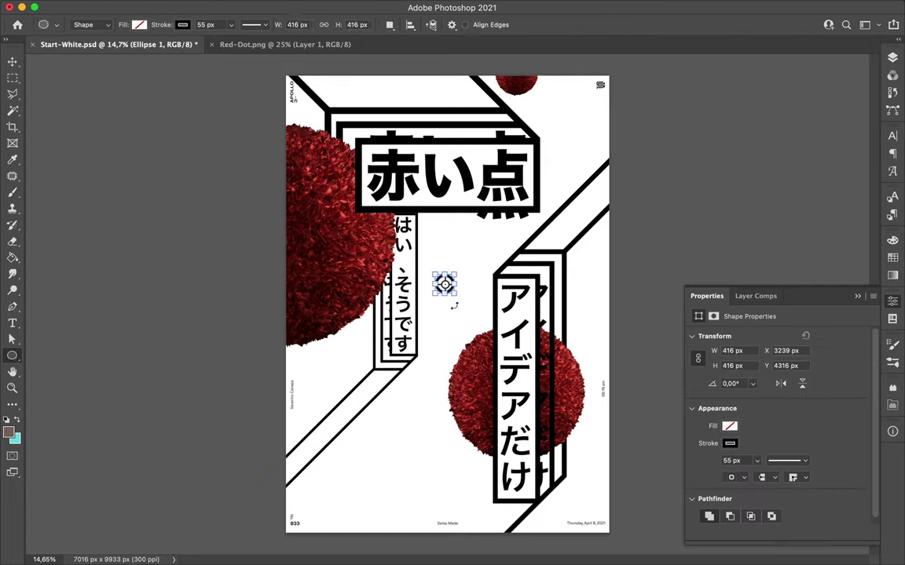
key(v)
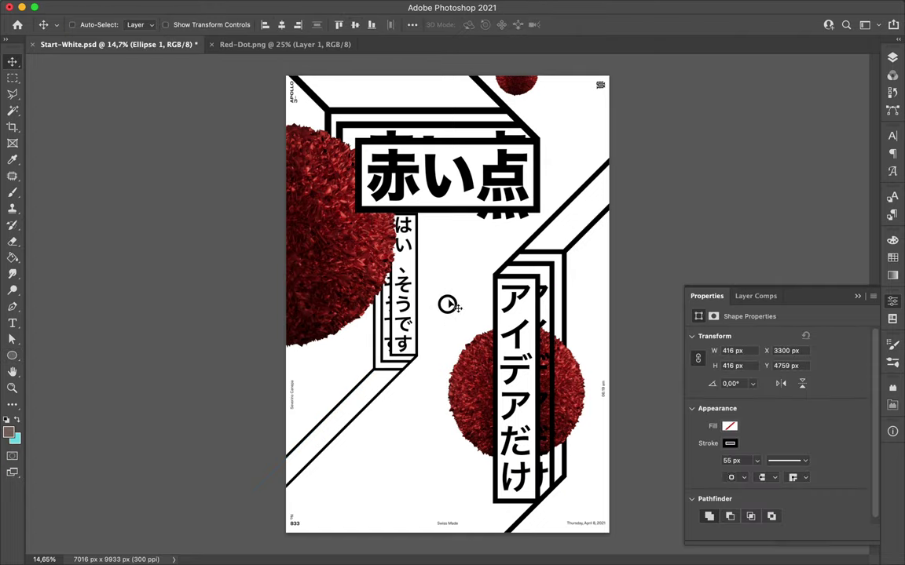
key(ctrl+t)
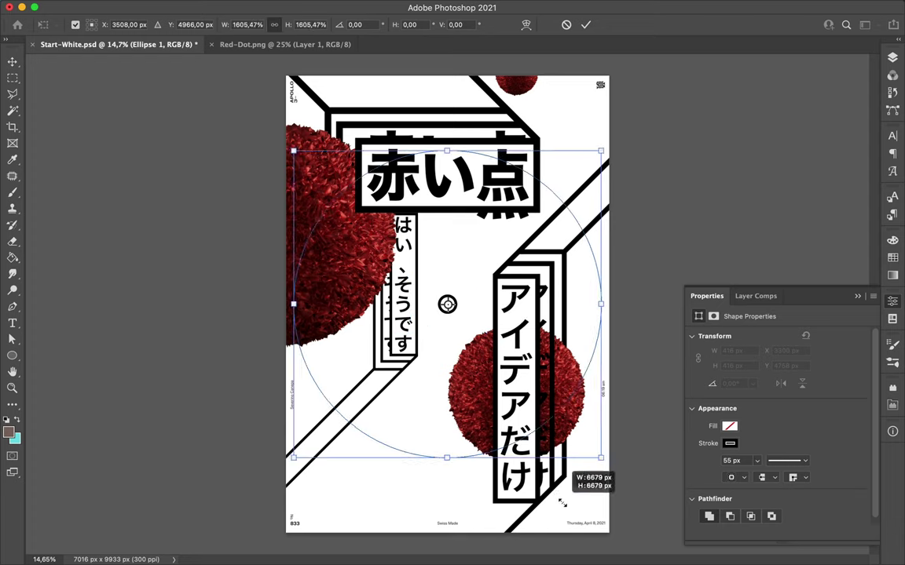
drag(457, 313, 566, 511)
key(Return)
Give the large circle a 145 px stroke.
key(a)
click(256, 24)
text(145)
key(Return)
Add an anchor on the circle's upper-right and delete that arc, leaving an open arc.
key(p)
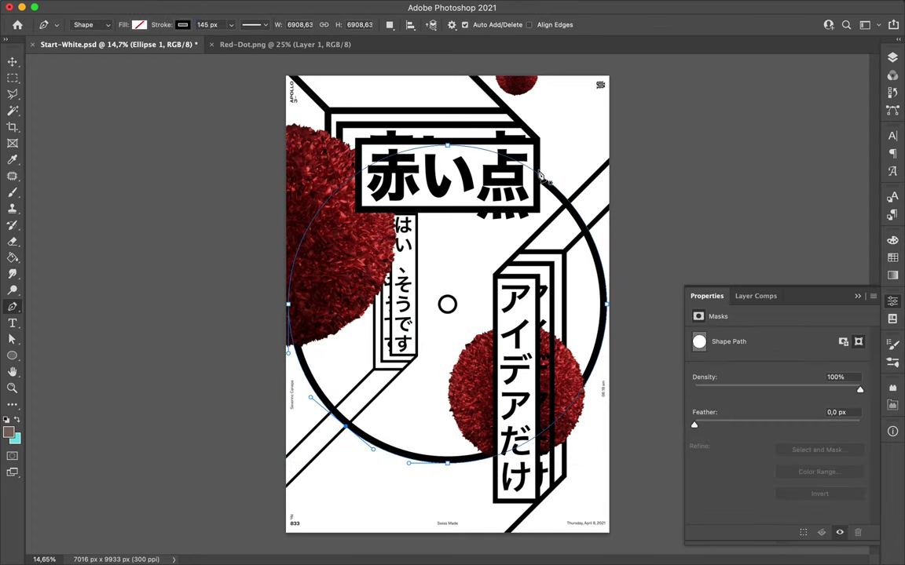
click(587, 228)
key(a)
key(Delete)
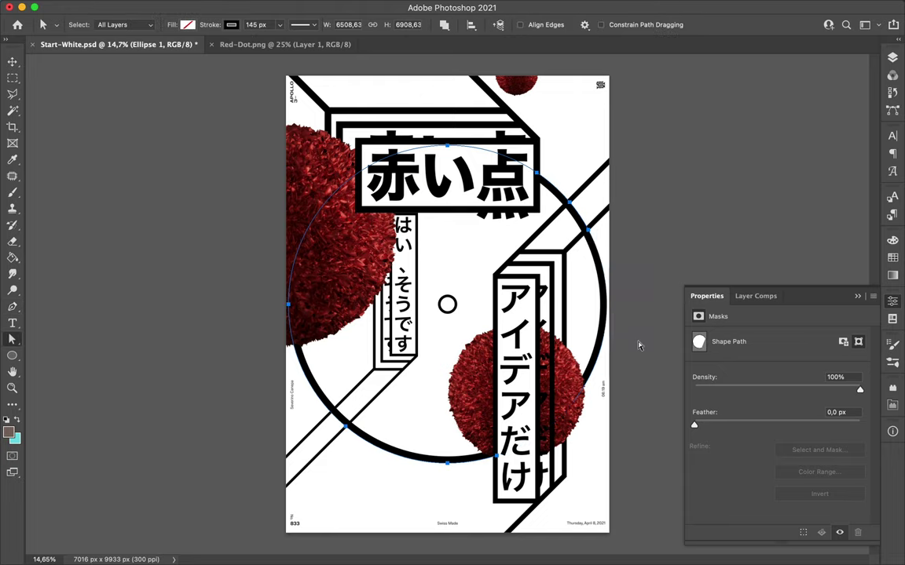
key(Delete)
click(306, 384)
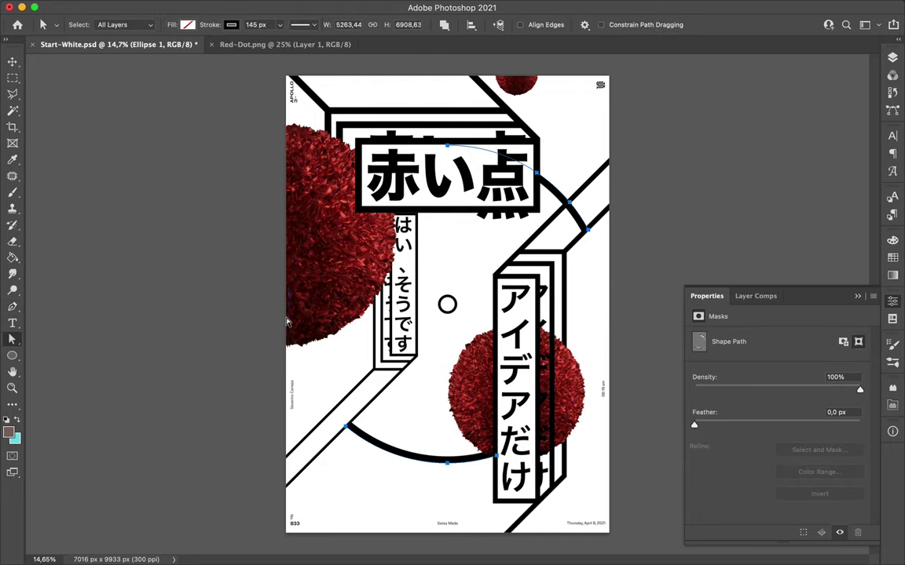
click(453, 247)
key(v)
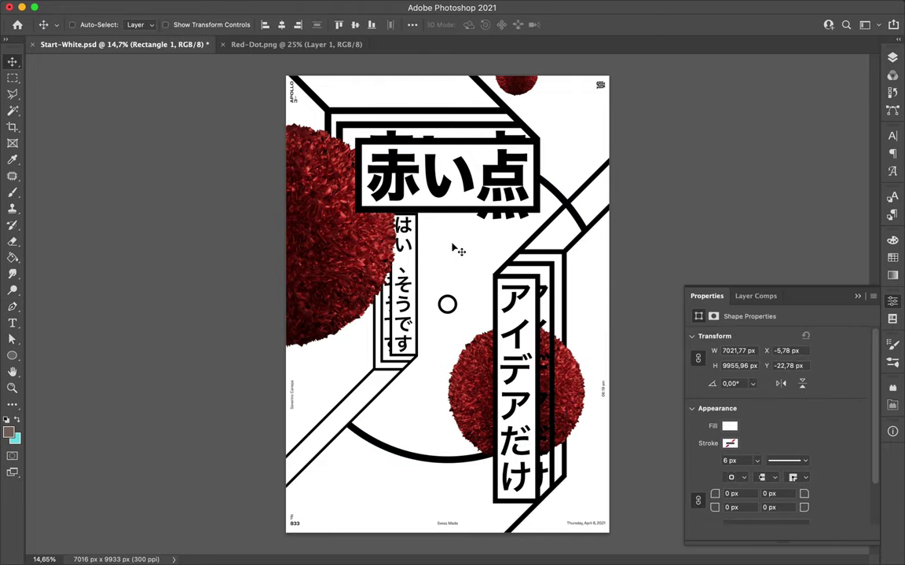